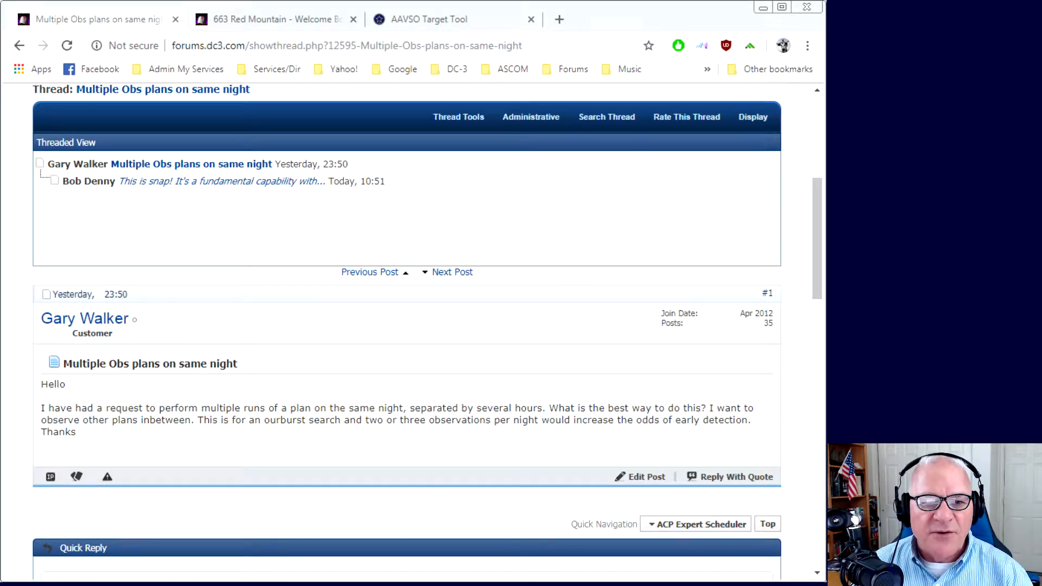
Open the 663 Red Mountain observatory's Schedule Browser and display the Outburst Monitoring project
left_click(258, 20)
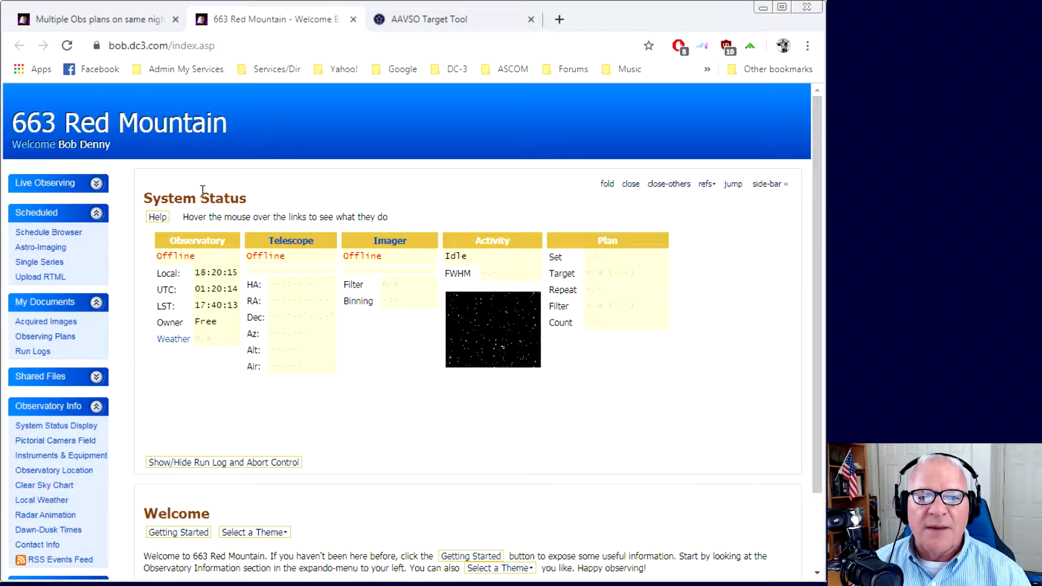
left_click(66, 233)
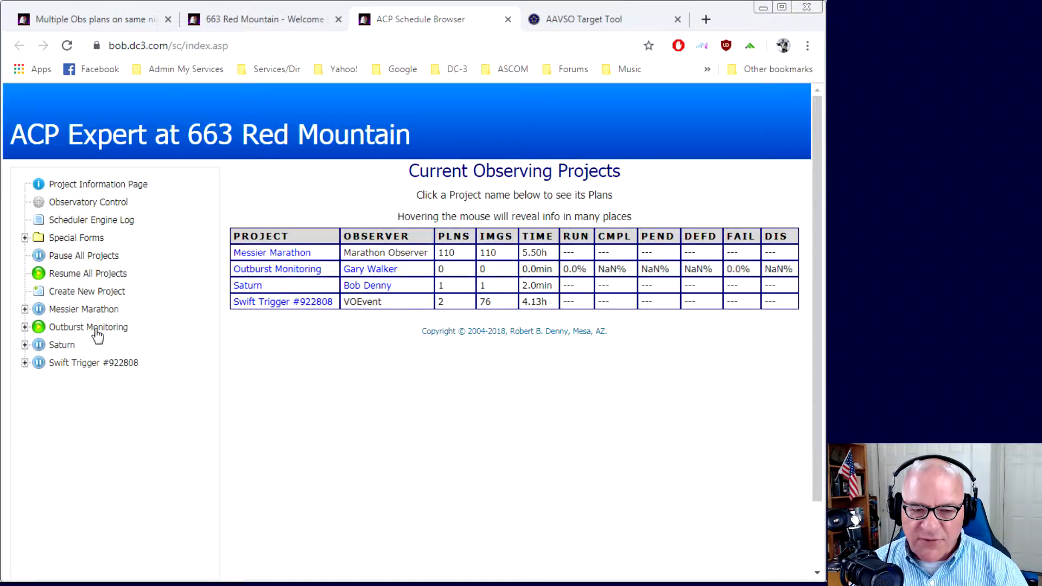
left_click(54, 331)
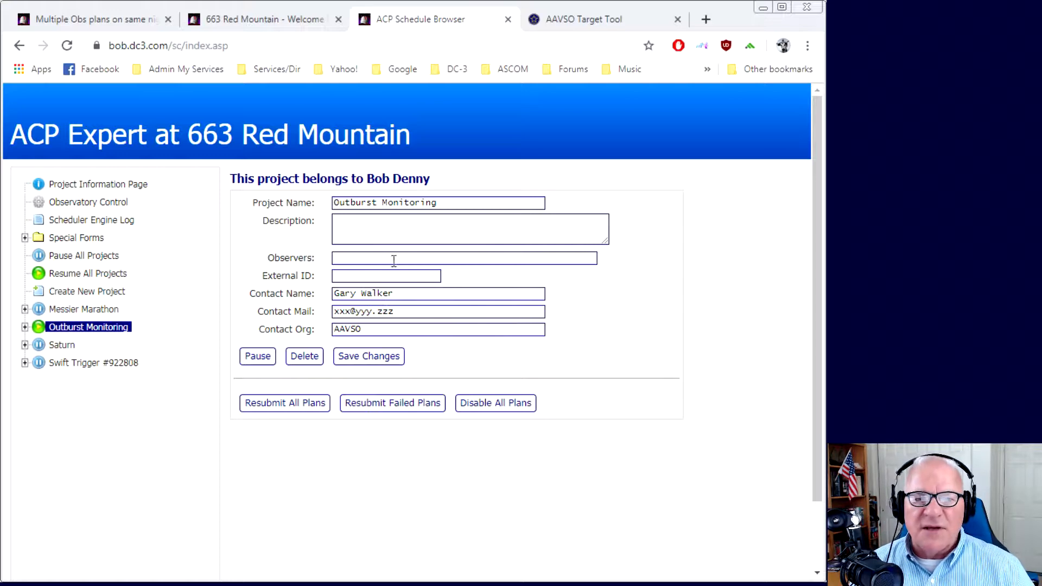
Create a new plan in the Outburst Monitoring project, name it "AG Peg 3x Per Night" and save it
left_click(24, 327)
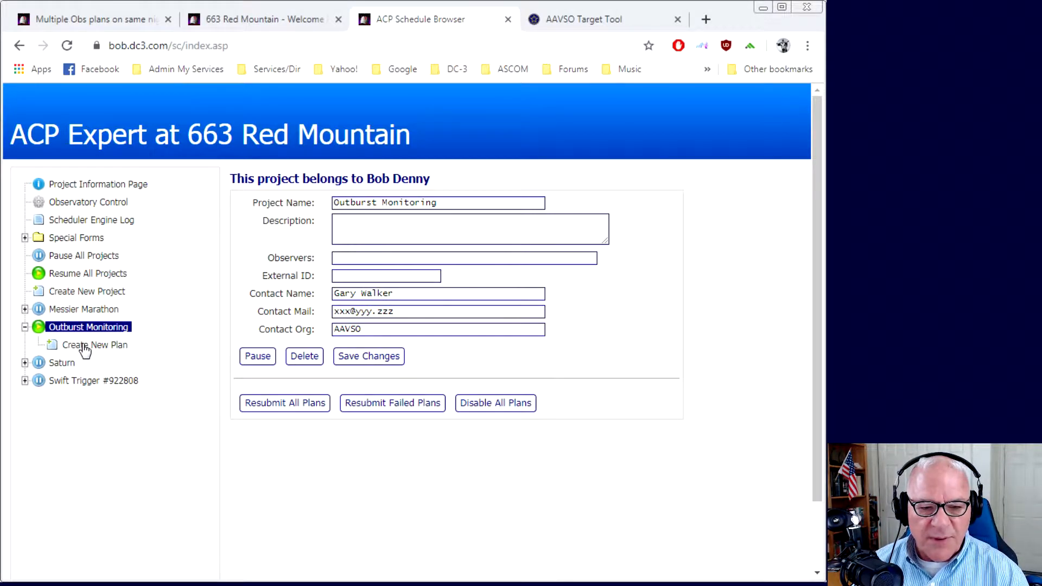
left_click(85, 348)
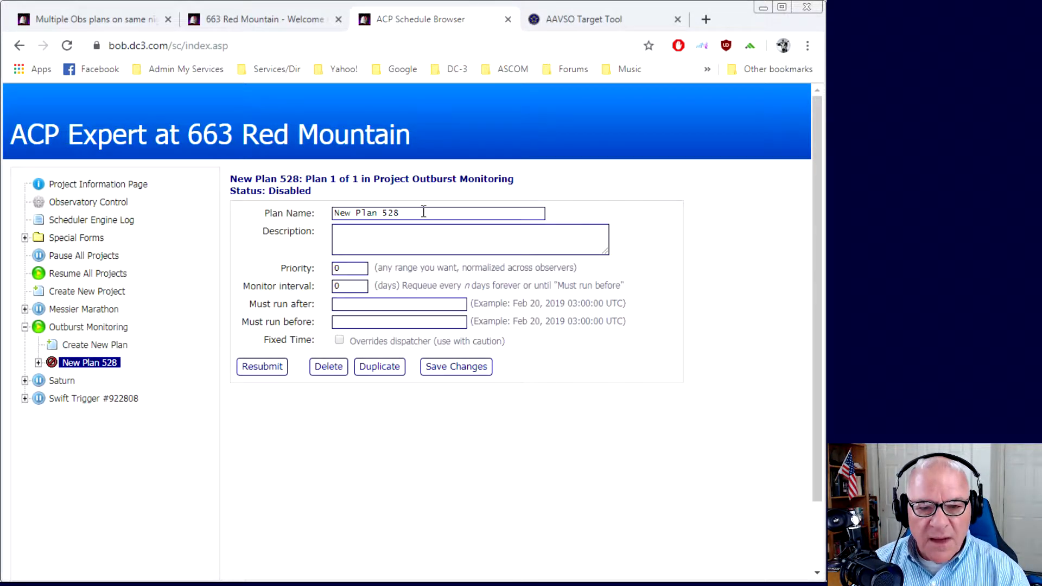
left_click_drag(422, 213, 328, 214)
left_click(542, 20)
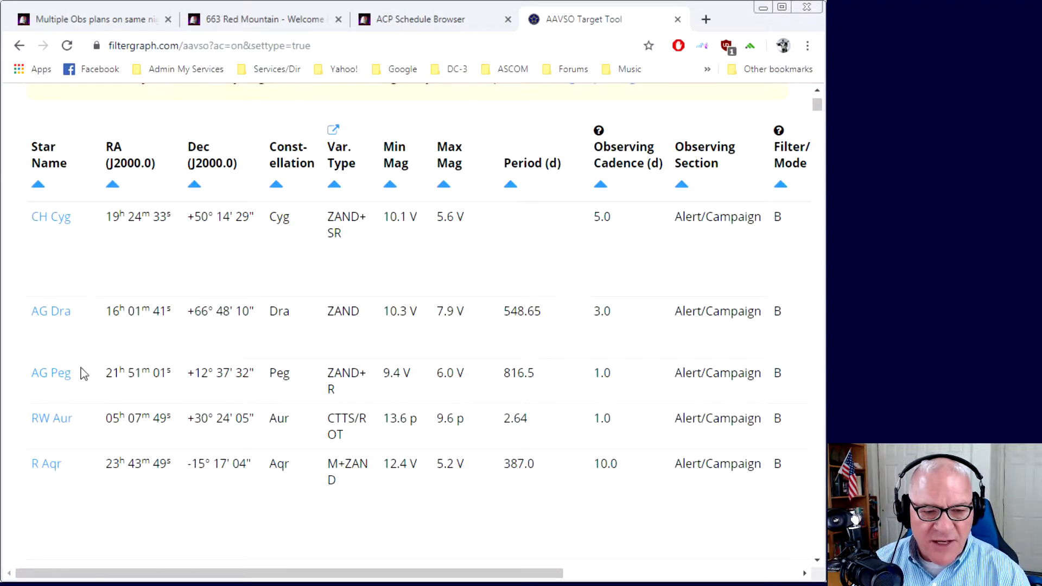
left_click(393, 20)
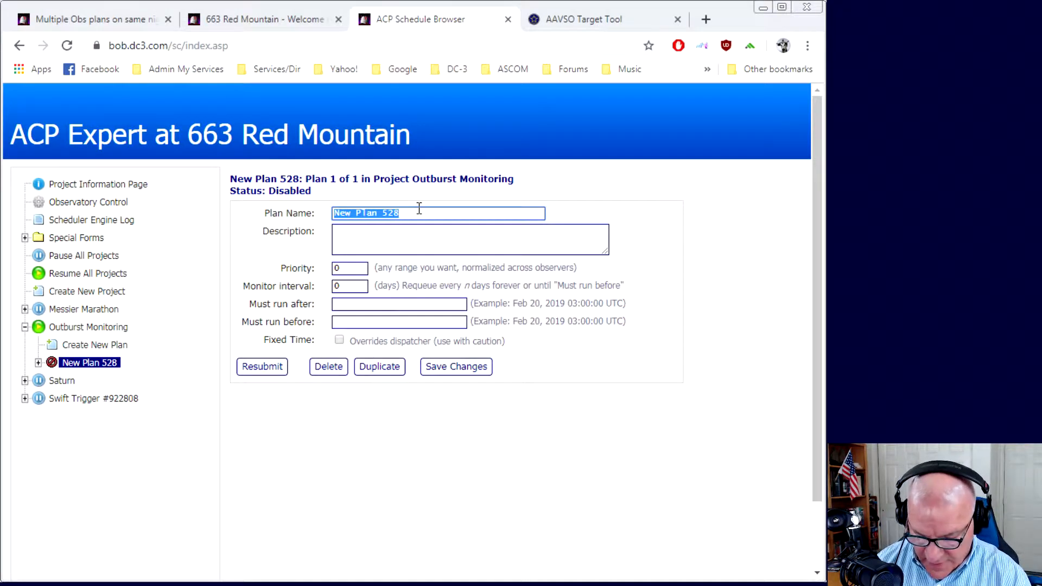
type("AG Pe")
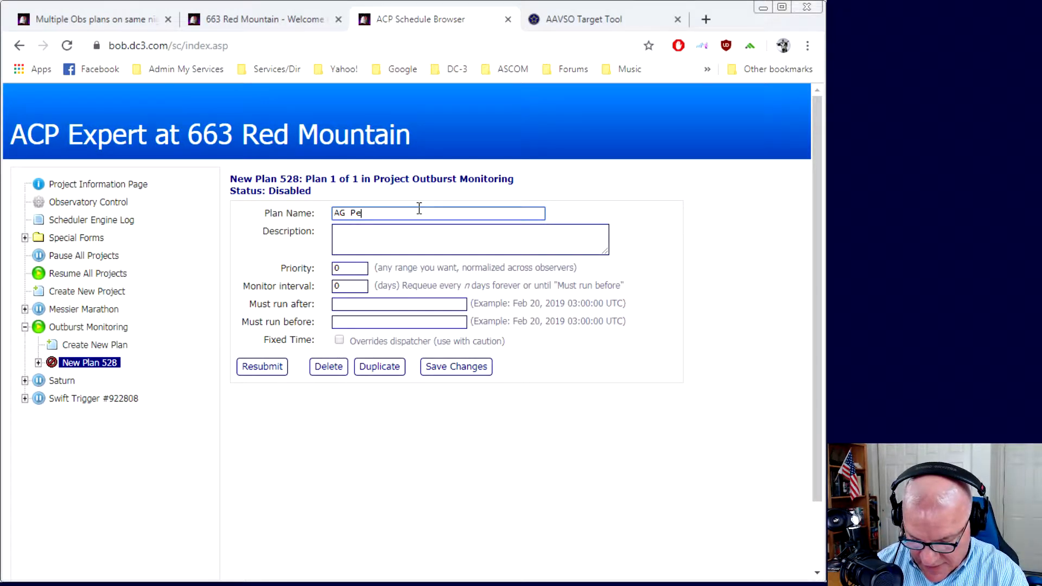
type("g 3x ")
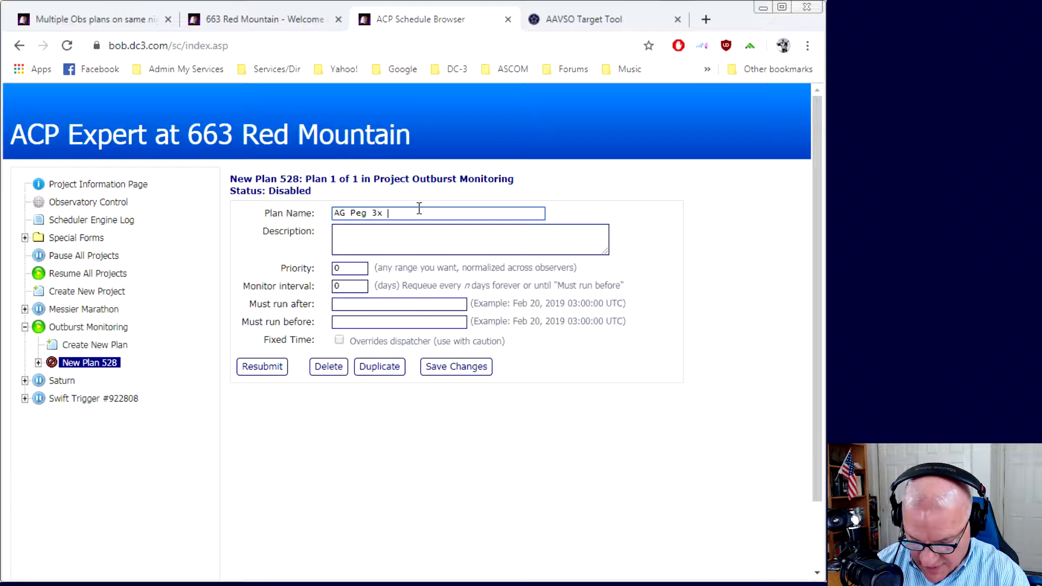
type("Pewr Night")
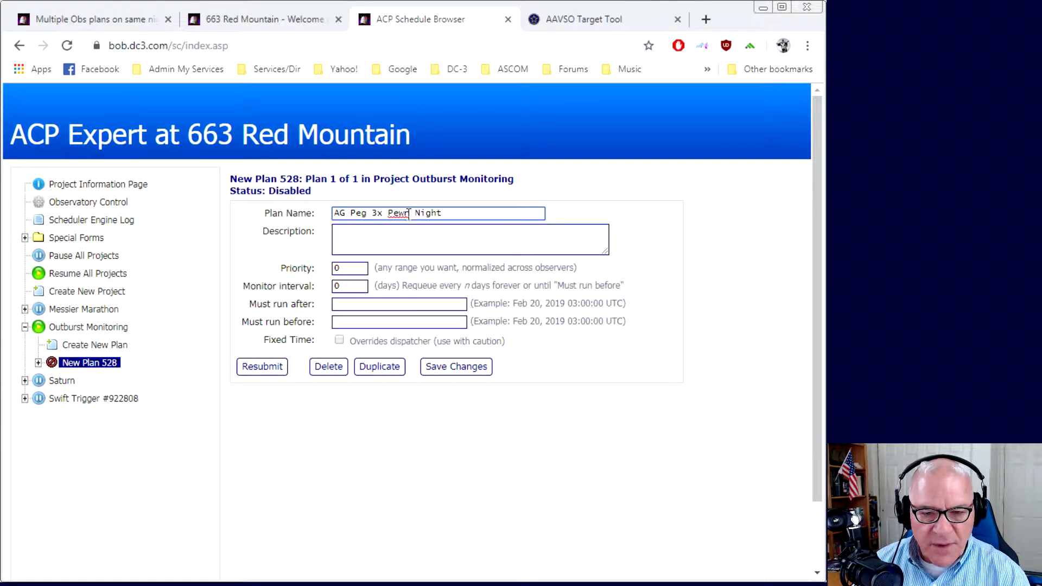
left_click(403, 213)
key("BackSpace")
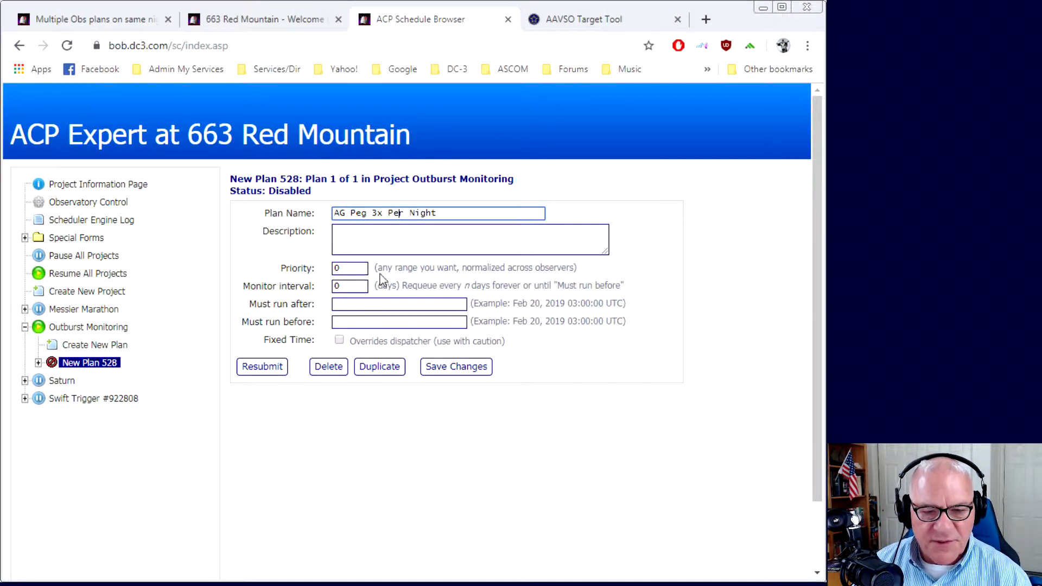
left_click(446, 371)
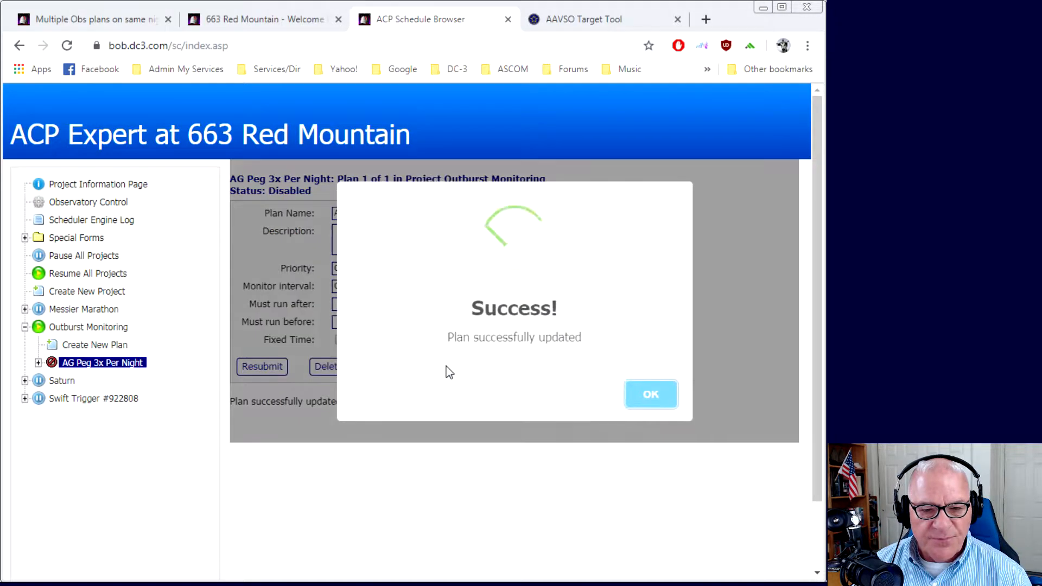
left_click(657, 402)
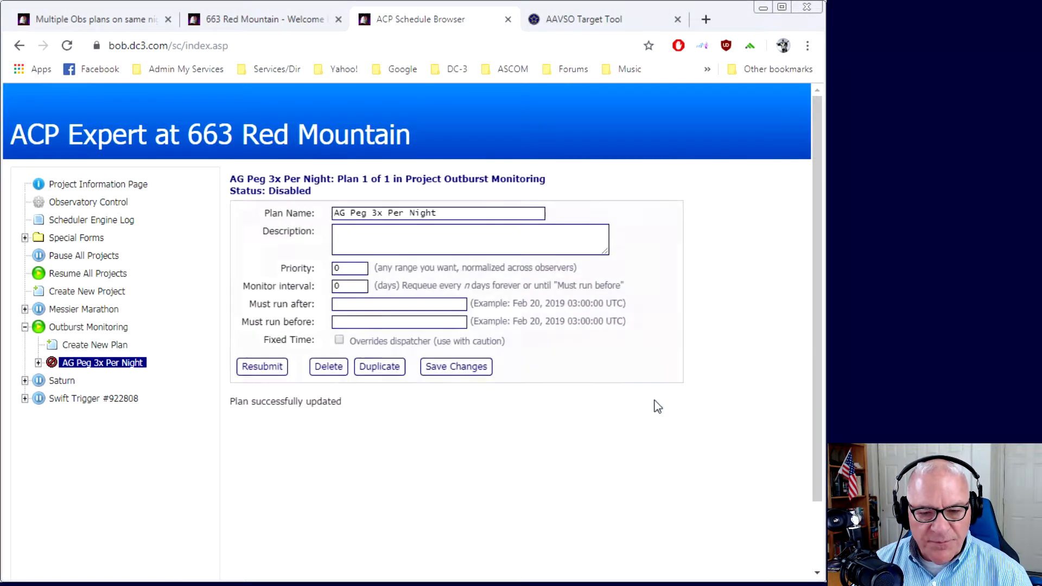
Create a new observation in the AG Peg 3x Per Night plan and name it "AG Peg #1"
left_click(38, 363)
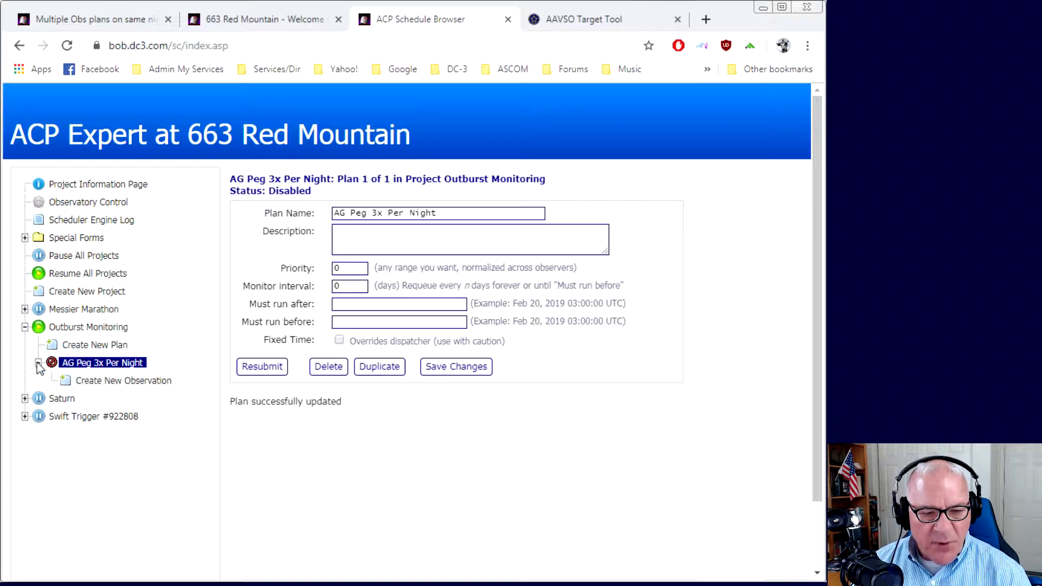
left_click(124, 381)
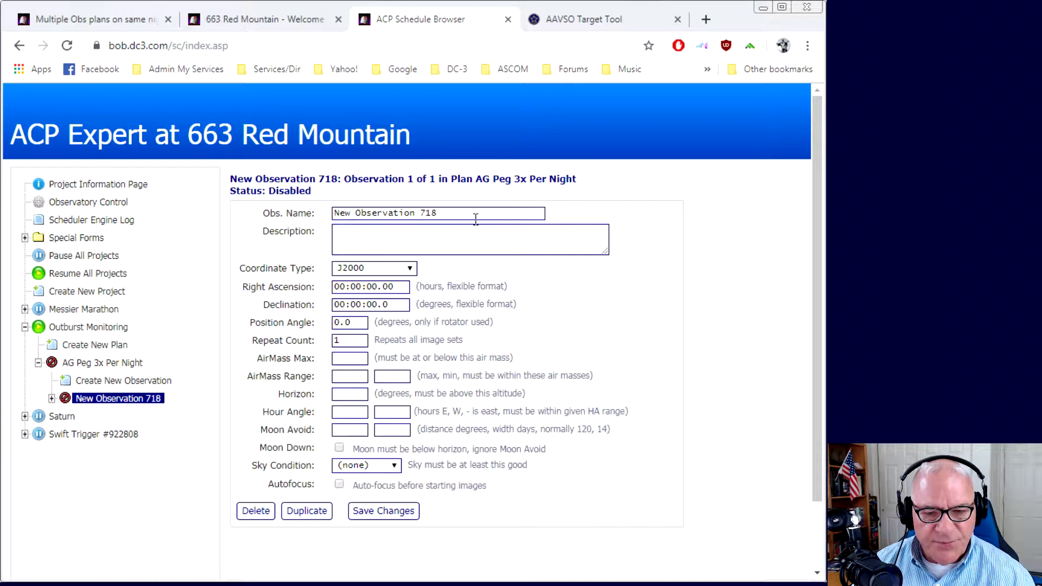
left_click_drag(475, 214, 321, 215)
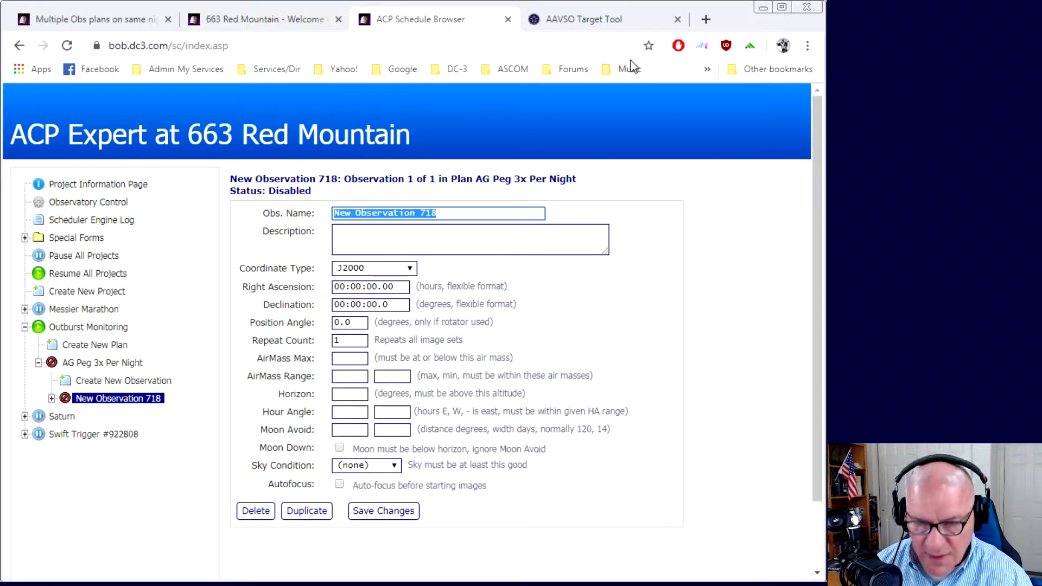
left_click(577, 23)
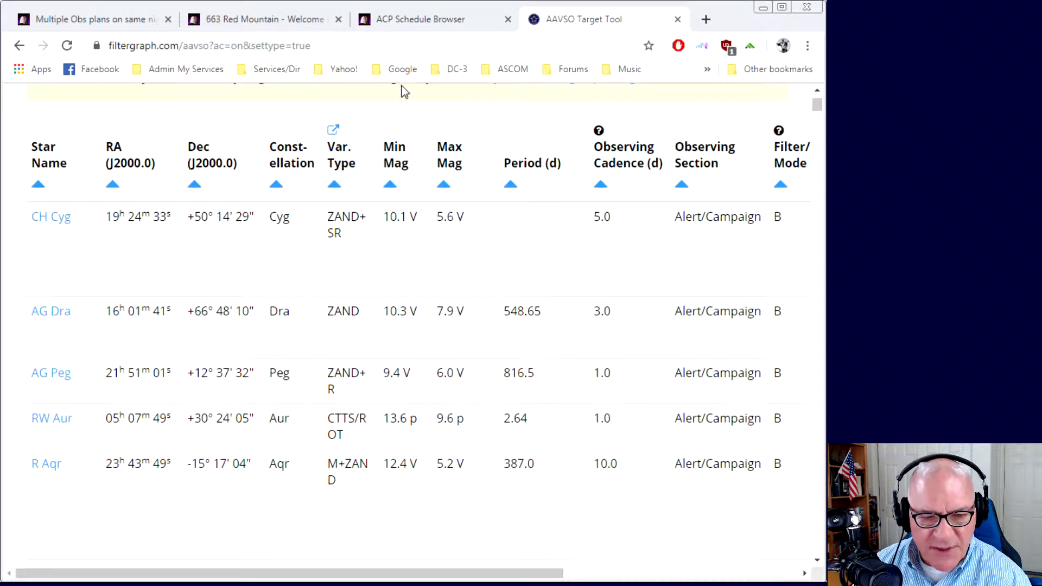
left_click(393, 22)
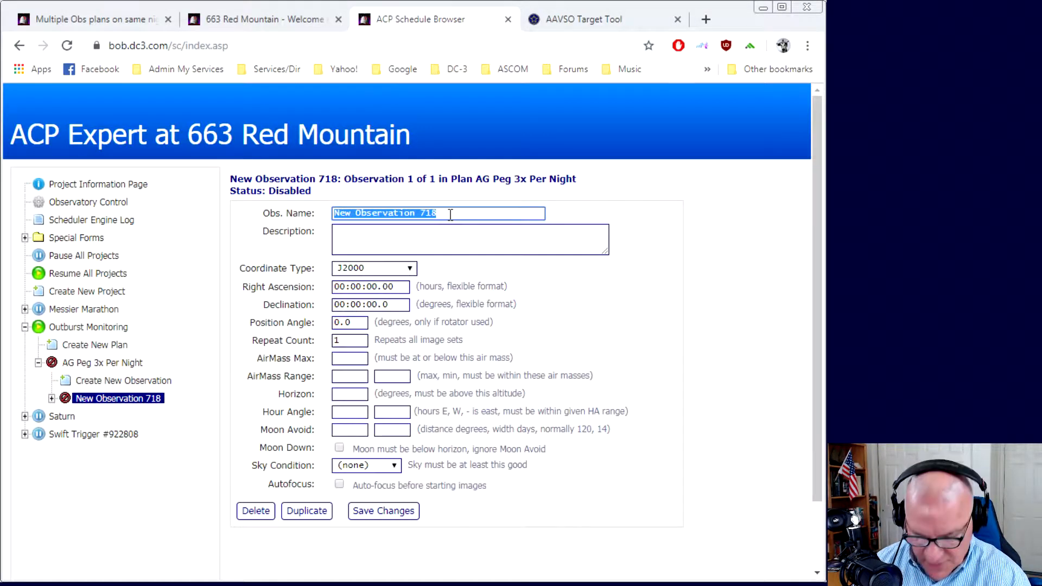
type("AG Peg")
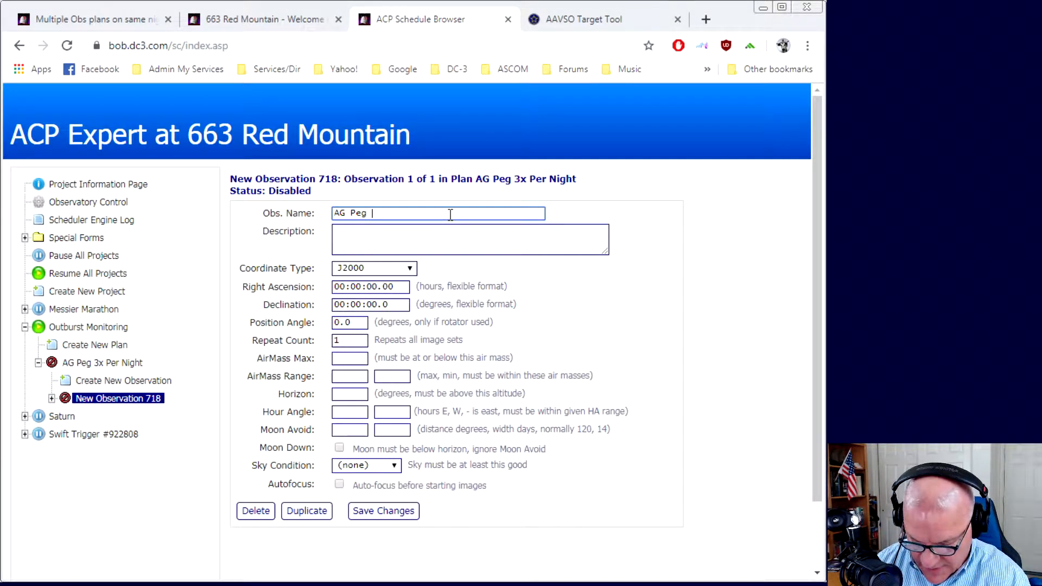
type(" #1")
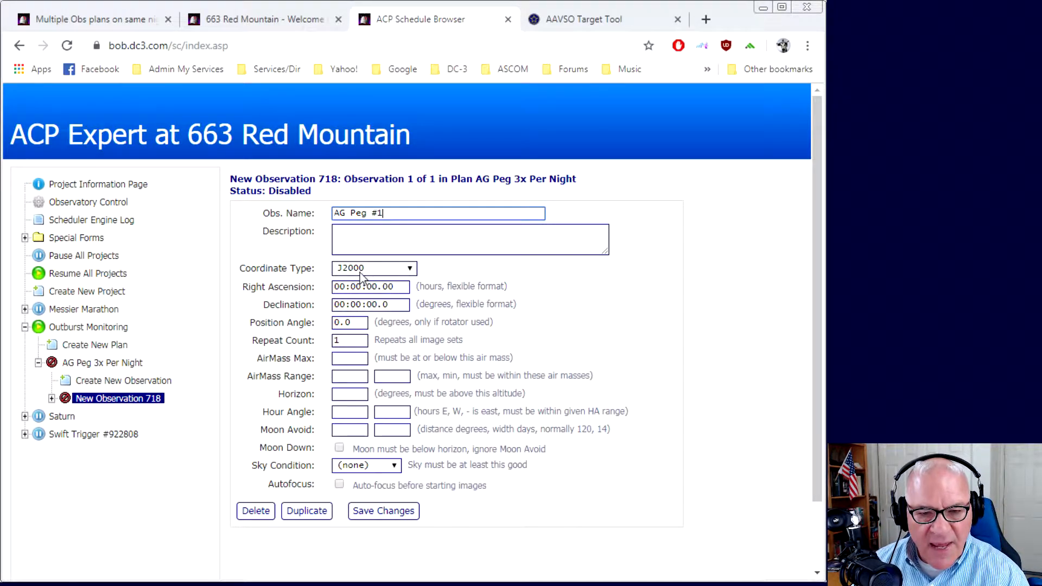
Copy AG Peg's right ascension, 21h 51m 01s, from the AAVSO Target Tool into the observation's Right Ascension
left_click(629, 21)
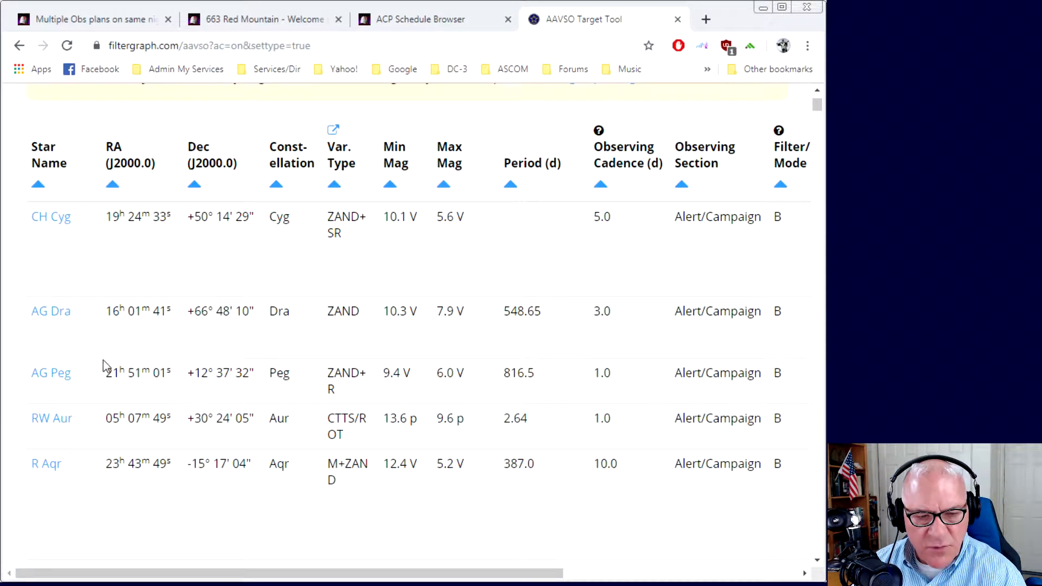
left_click_drag(108, 374, 182, 379)
key("ctrl+c")
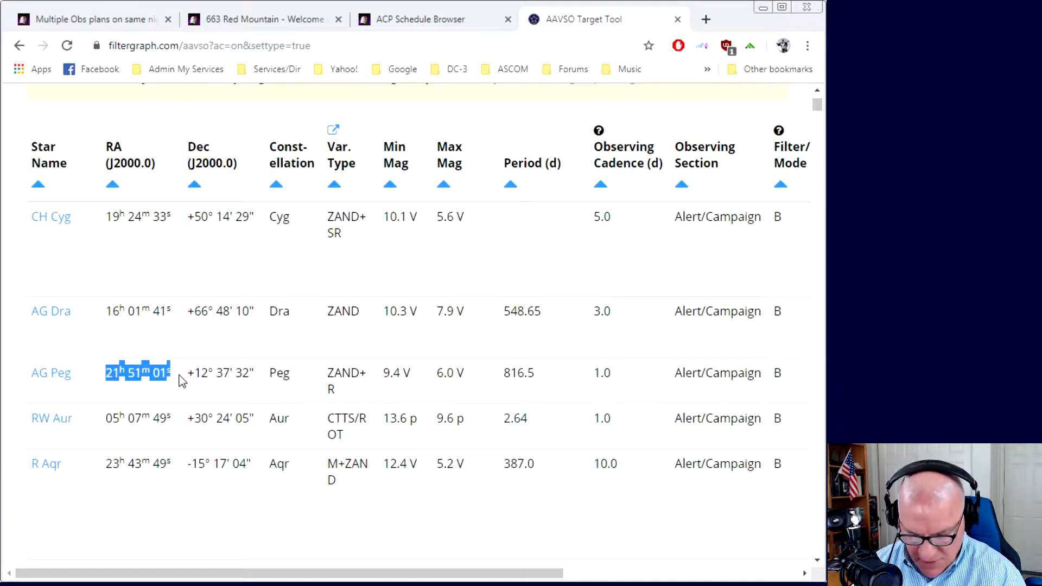
left_click(380, 21)
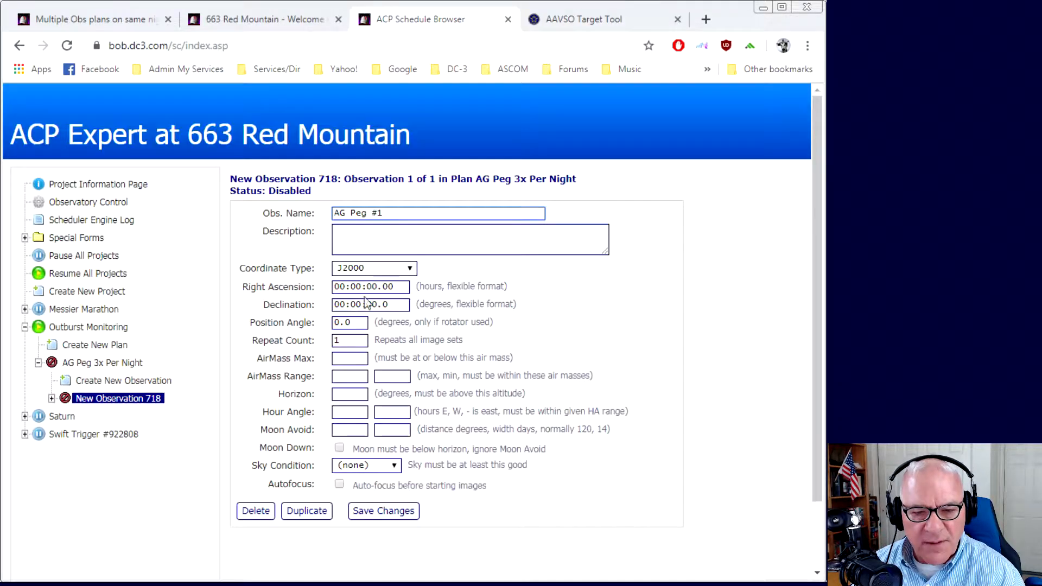
left_click_drag(402, 286, 315, 284)
key("ctrl+v")
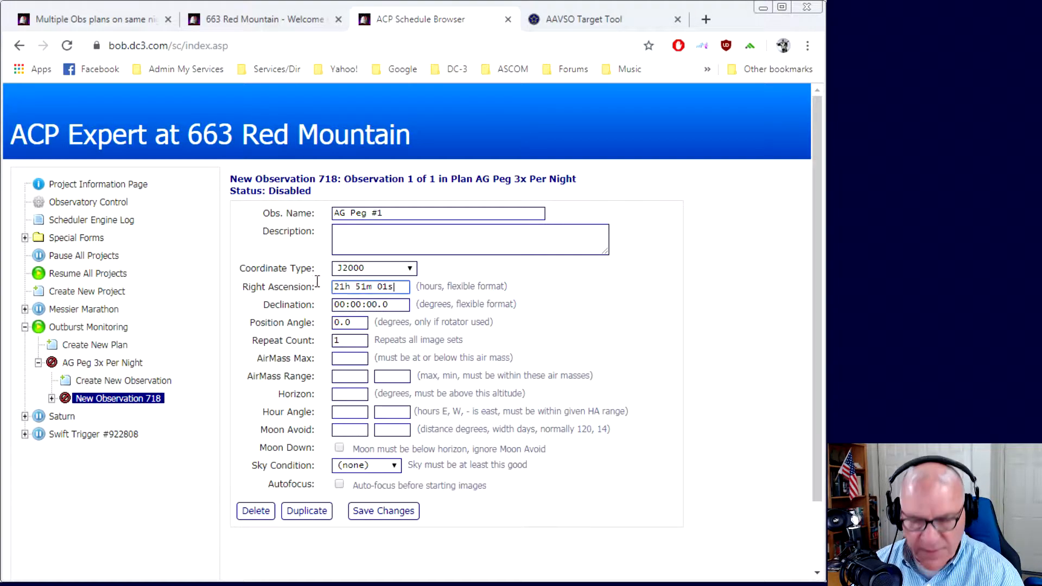
Copy AG Peg's declination, +12° 37' 32", from the AAVSO Target Tool into the observation's Declination
left_click(576, 20)
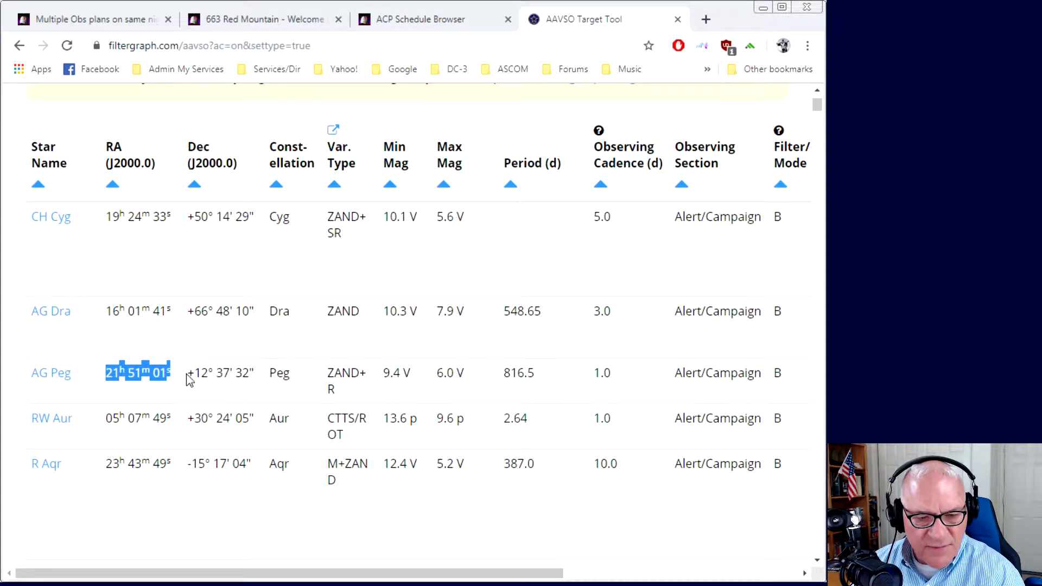
left_click_drag(188, 374, 256, 373)
key("ctrl+c")
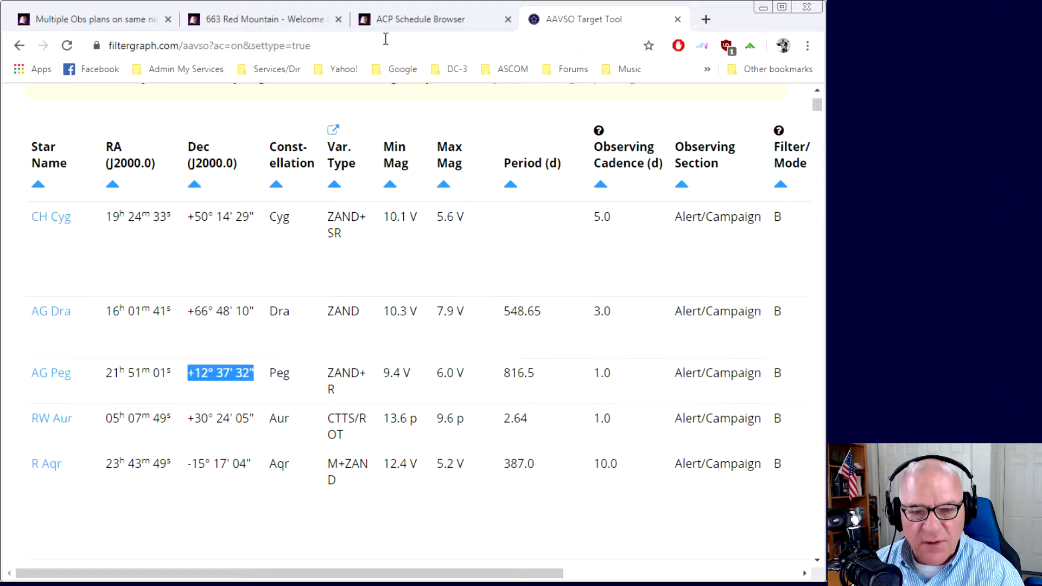
left_click(419, 21)
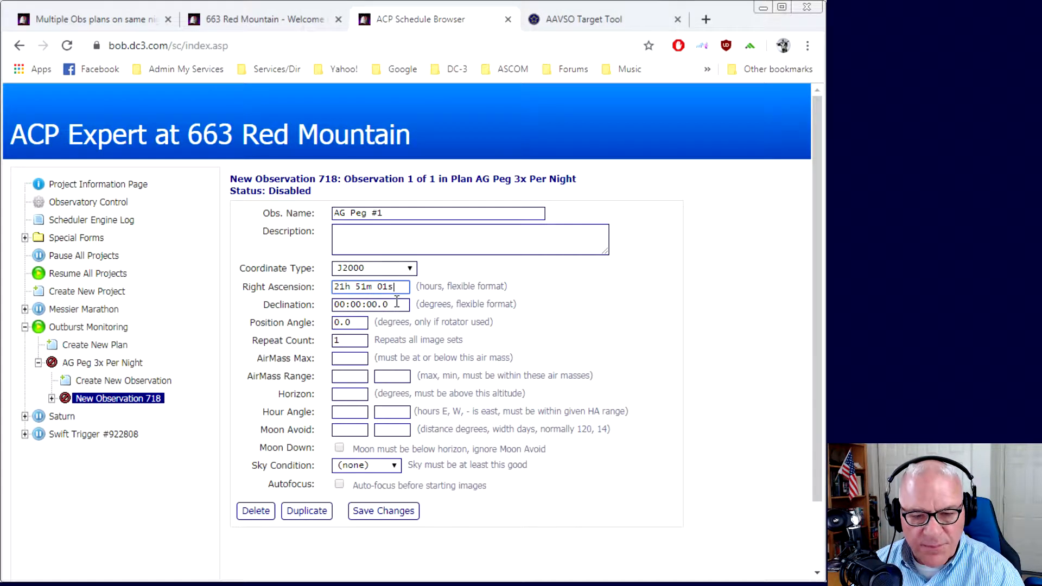
key("Tab")
key("ctrl+v")
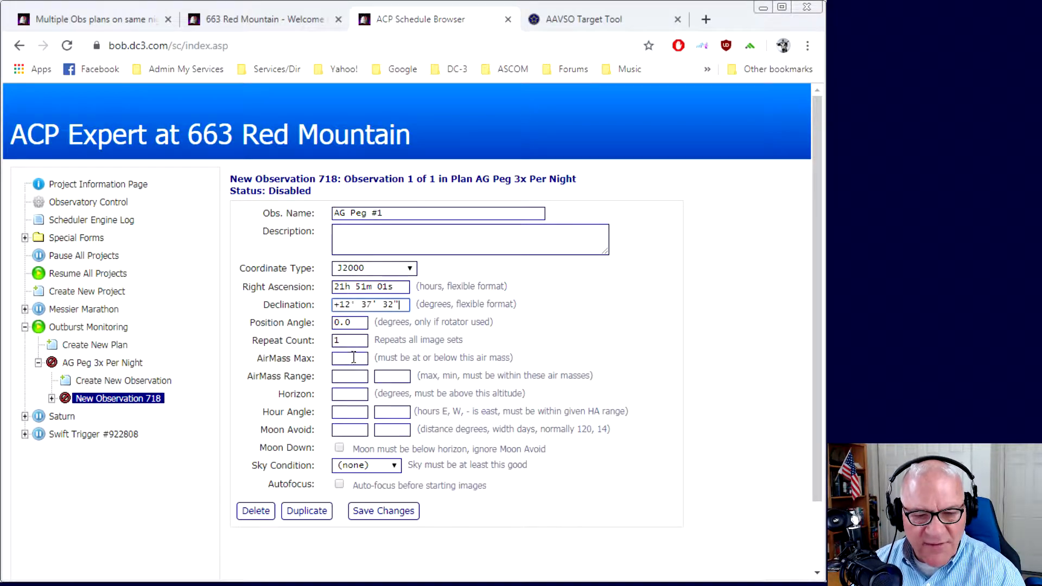
Set the observation's horizon limit to 40 degrees and save the observation
left_click(351, 393)
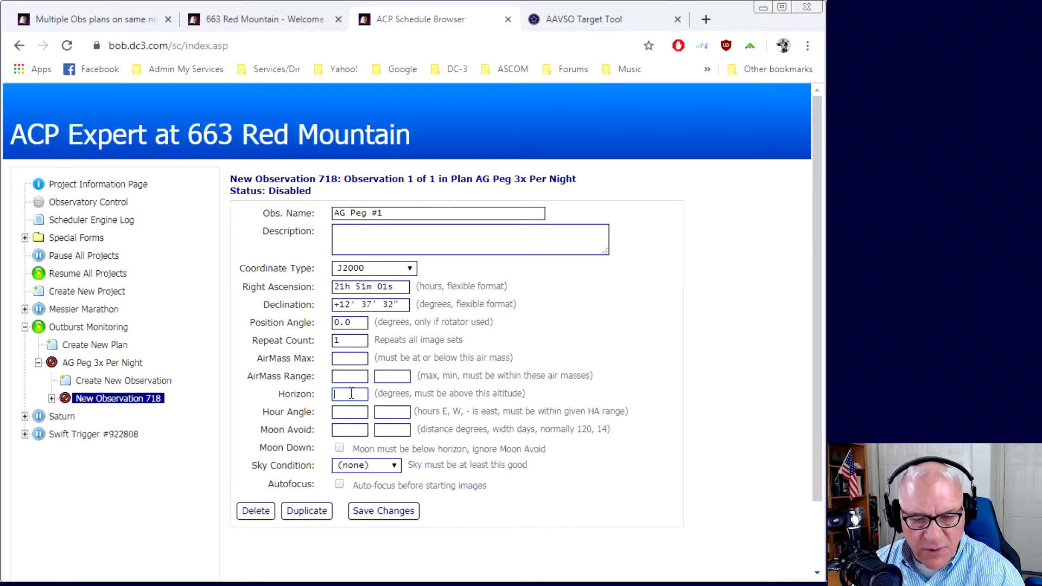
type("40")
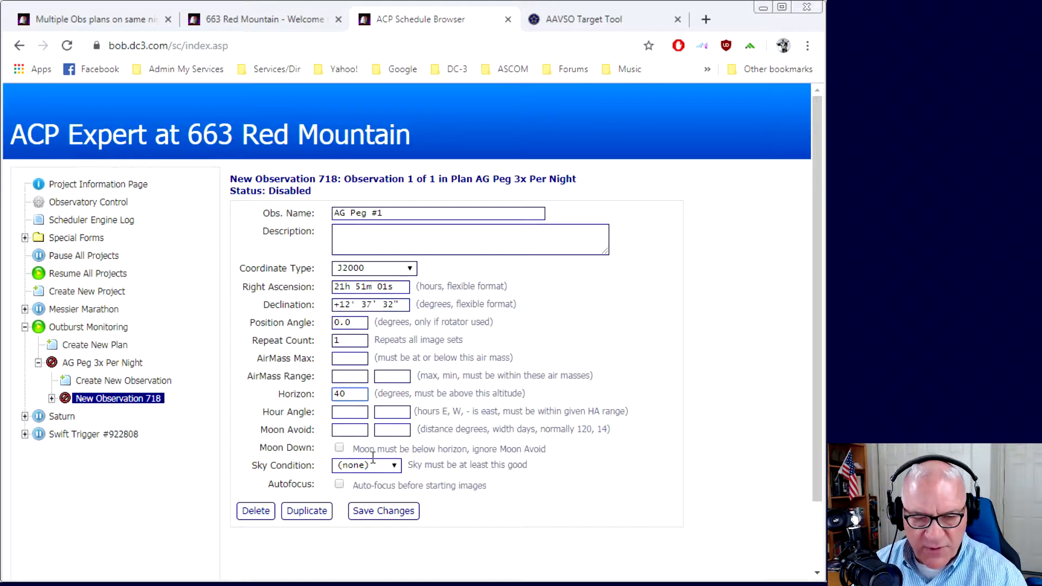
left_click(393, 511)
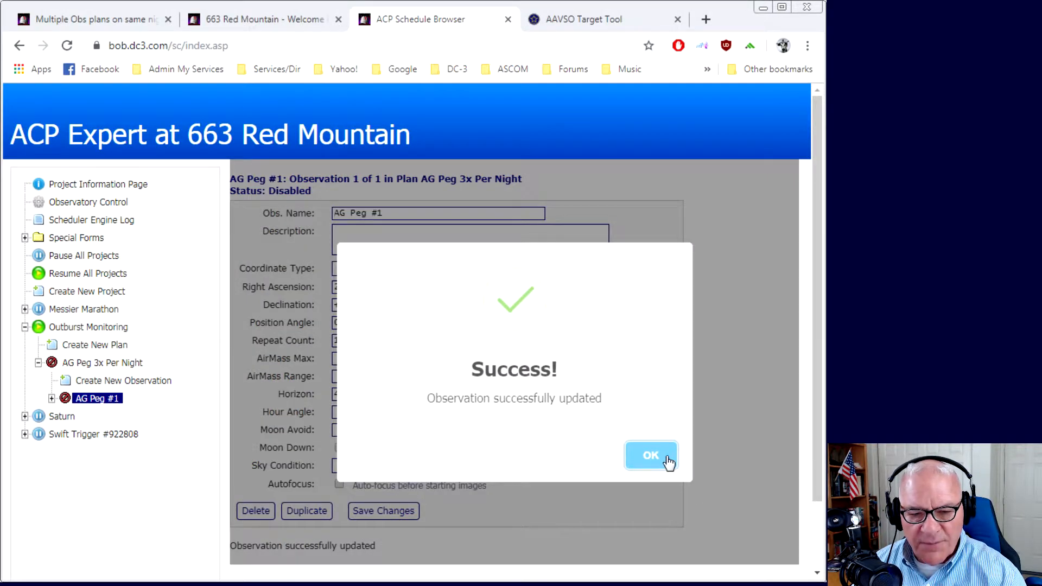
left_click(667, 459)
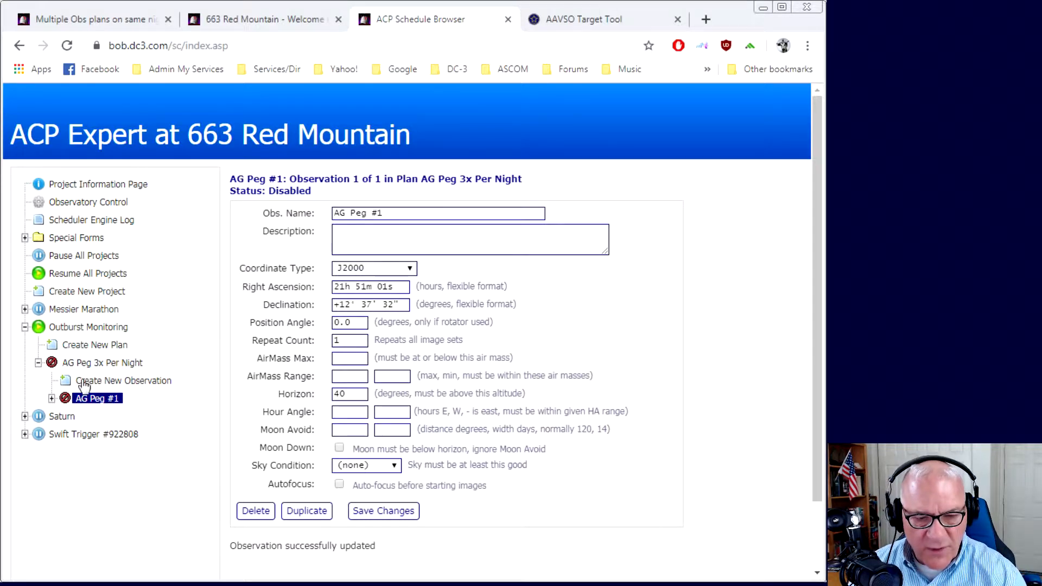
Create a new image set under the AG Peg #1 observation and name it "V Band"
left_click(51, 398)
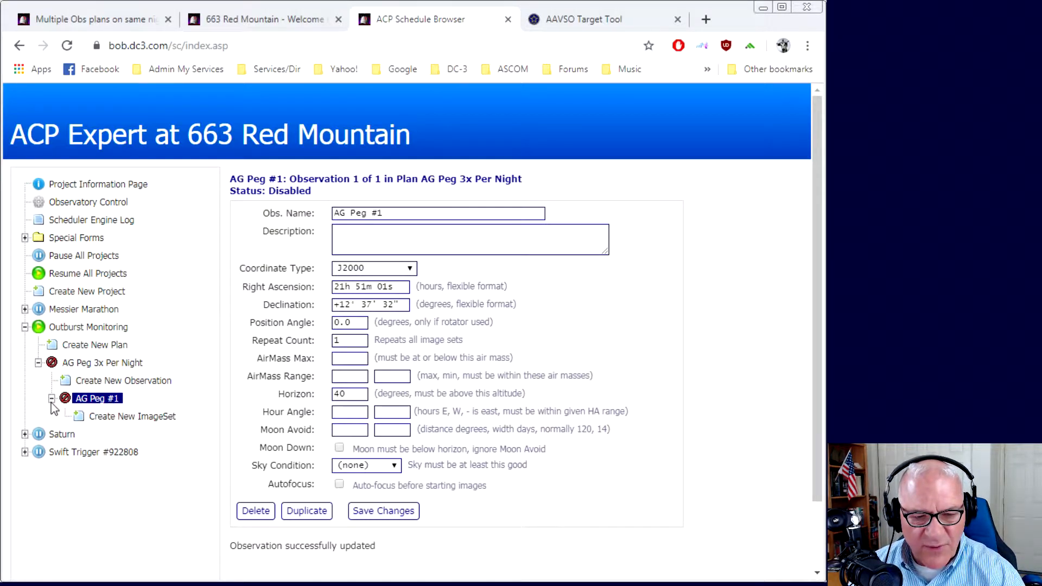
left_click(128, 417)
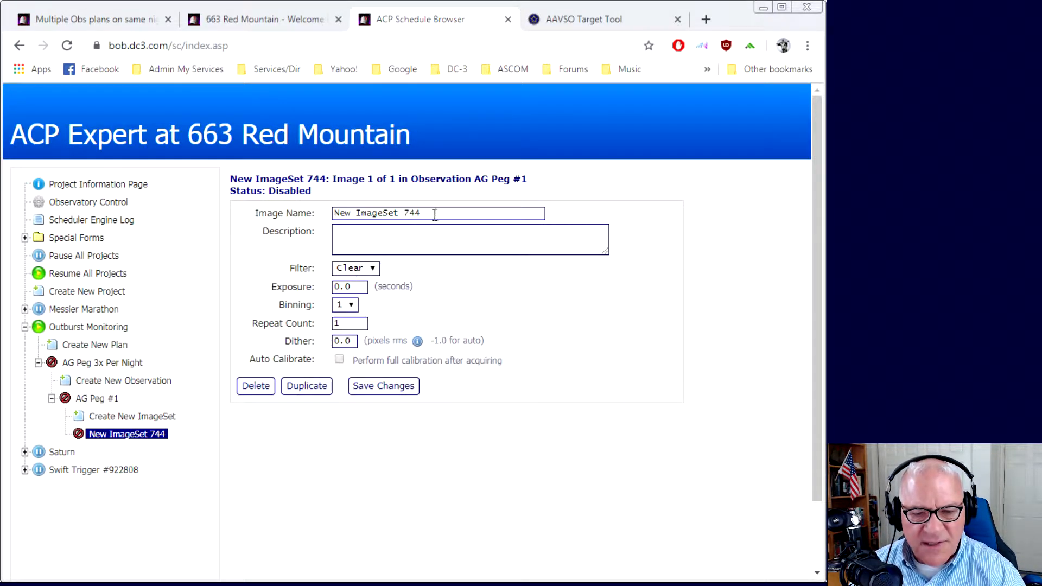
left_click_drag(434, 213, 322, 214)
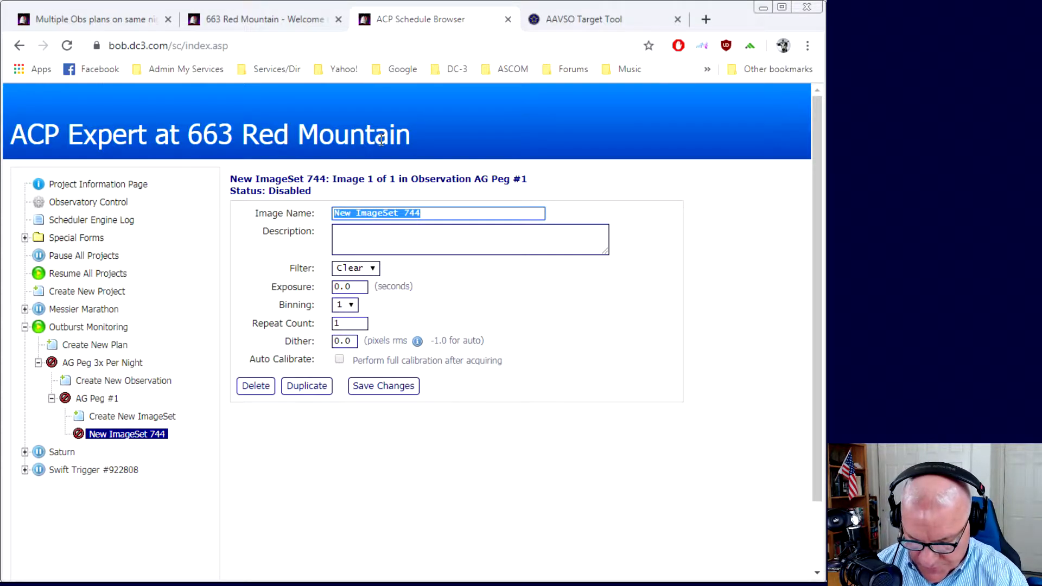
type("A")
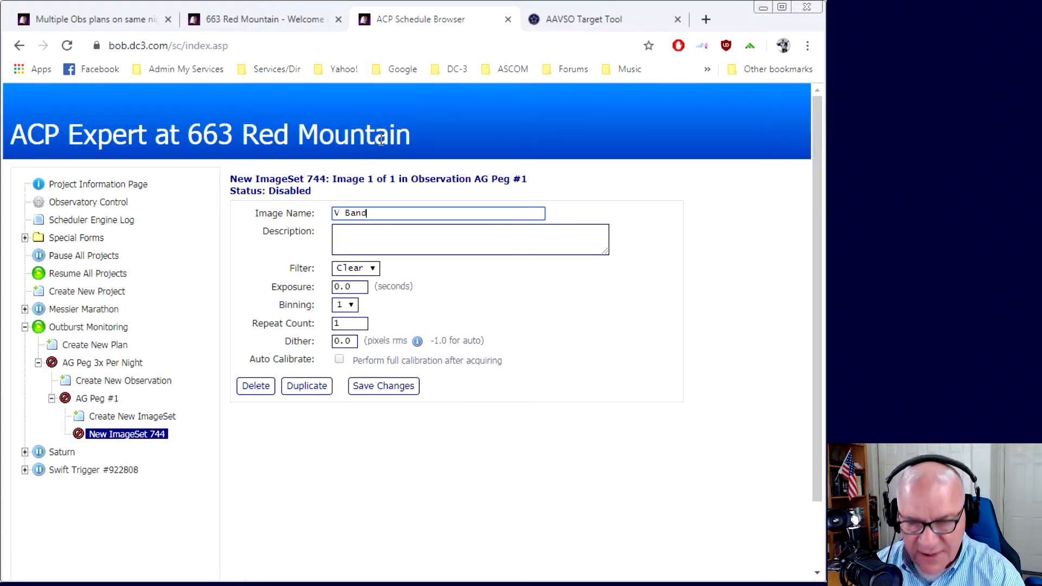
Set the V Band image set's exposure to 180 seconds and its filter to V, and save it
double_click(358, 286)
type("1")
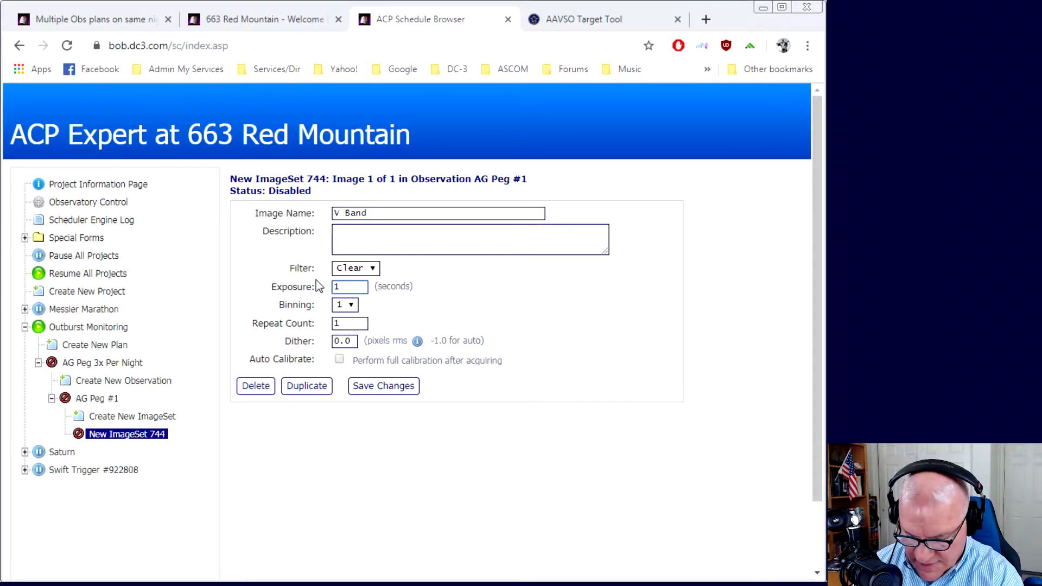
type("80")
left_click(376, 268)
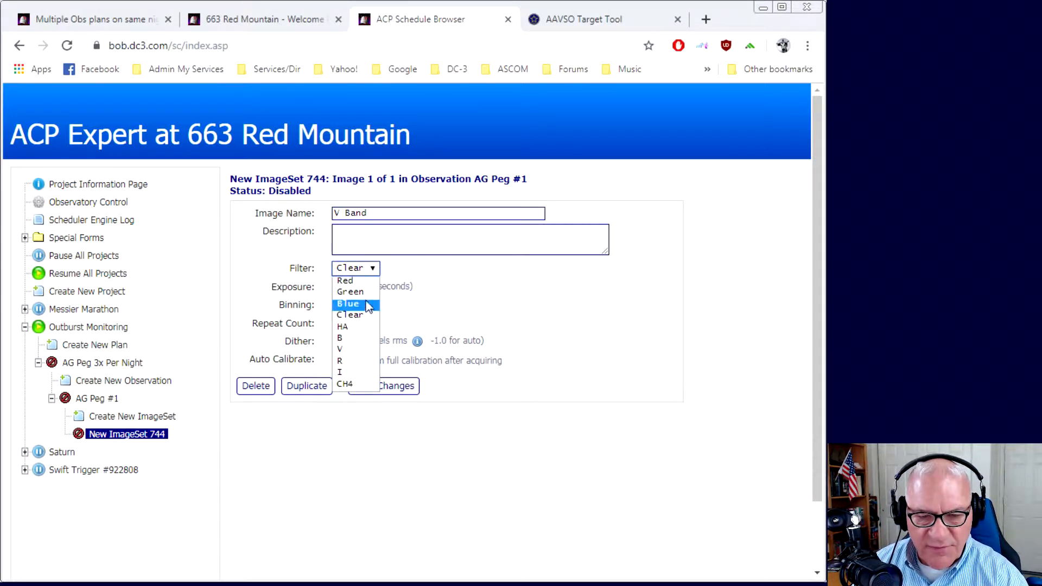
left_click(351, 347)
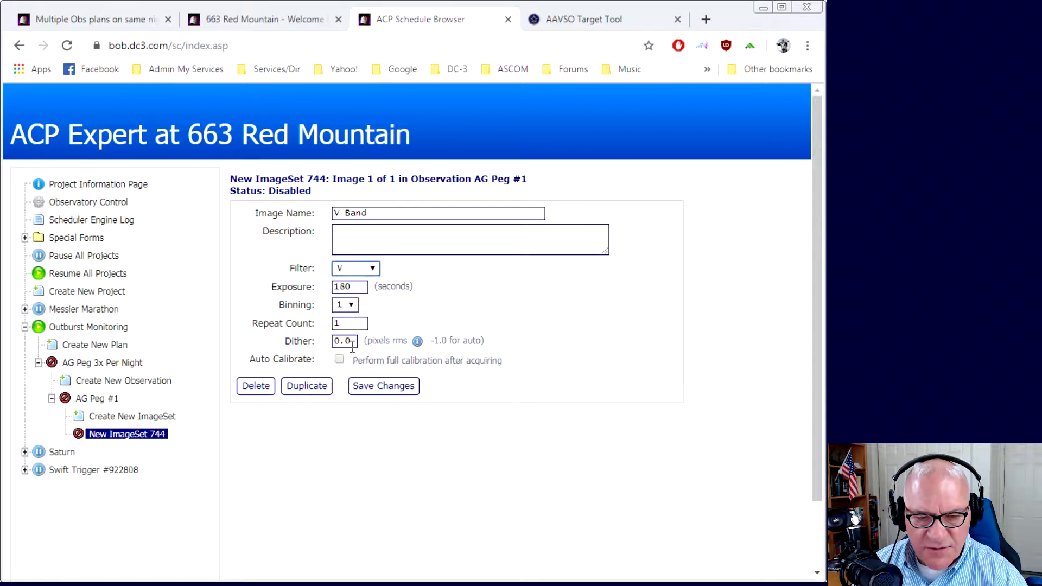
left_click(374, 389)
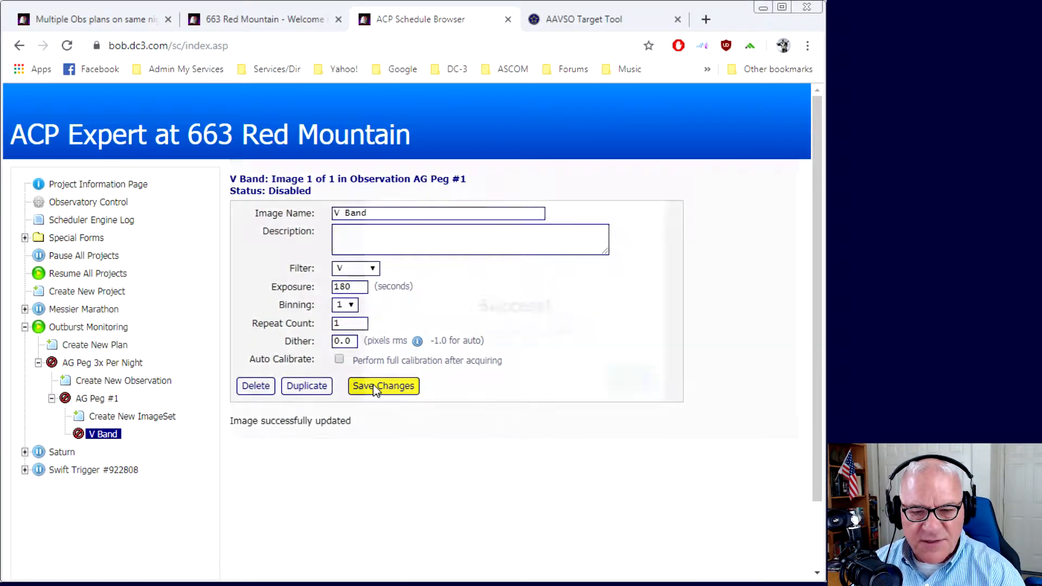
left_click(663, 411)
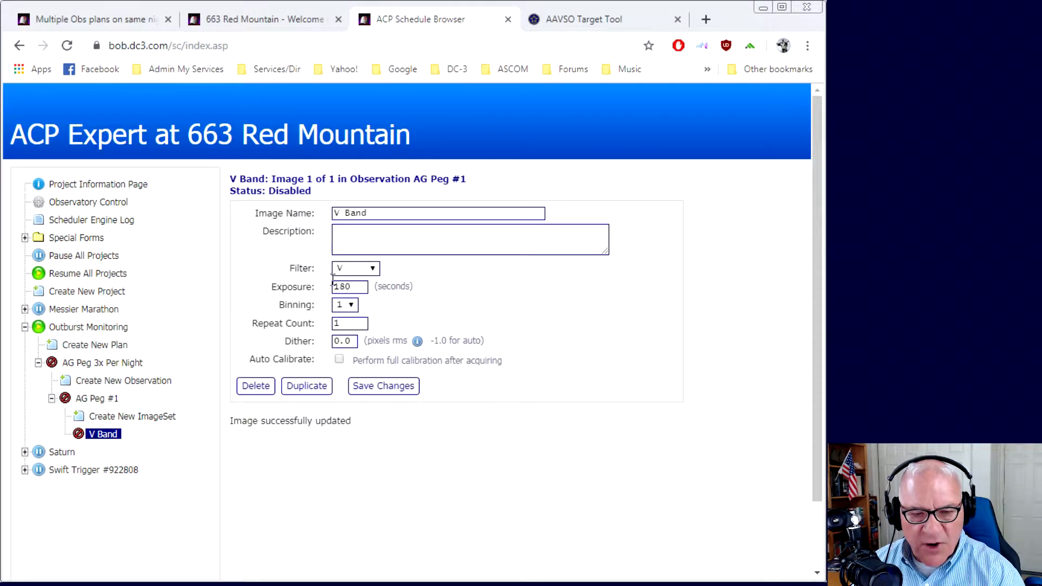
Create a second image set in AG Peg #1 named "R Band" with the R filter, and save it
left_click(153, 416)
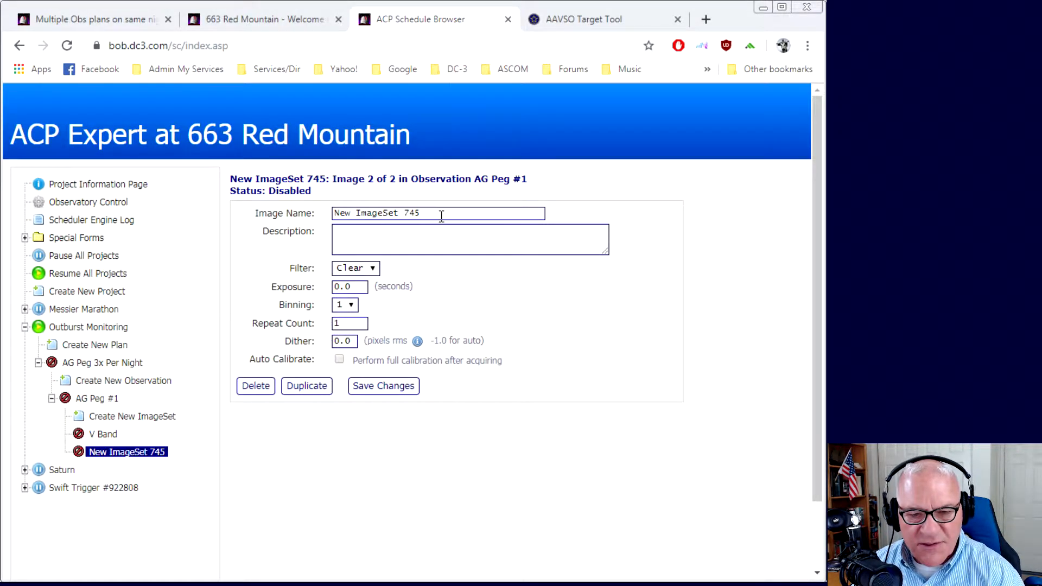
left_click_drag(442, 212, 300, 209)
type("R Band")
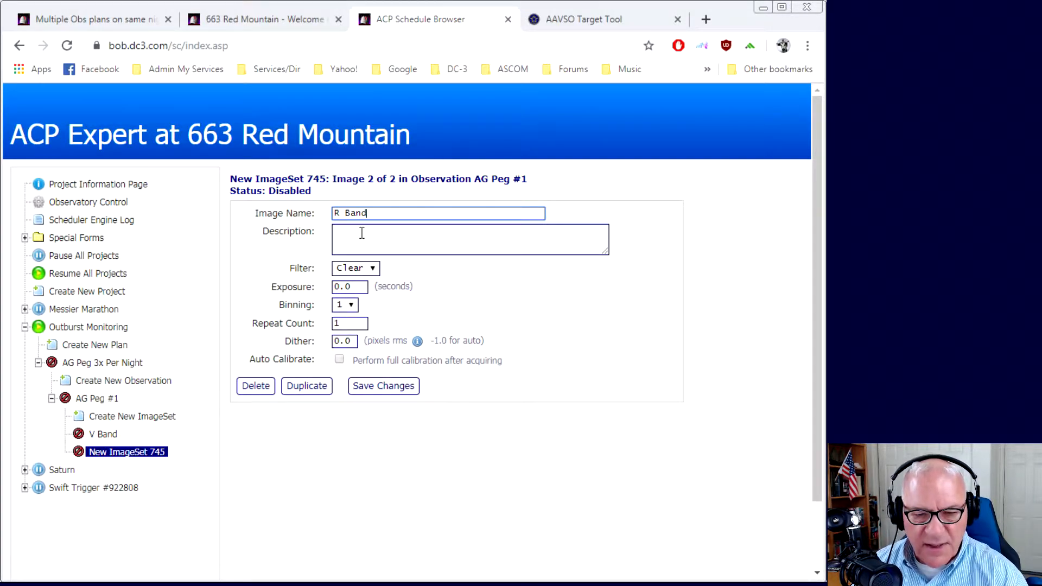
left_click(374, 268)
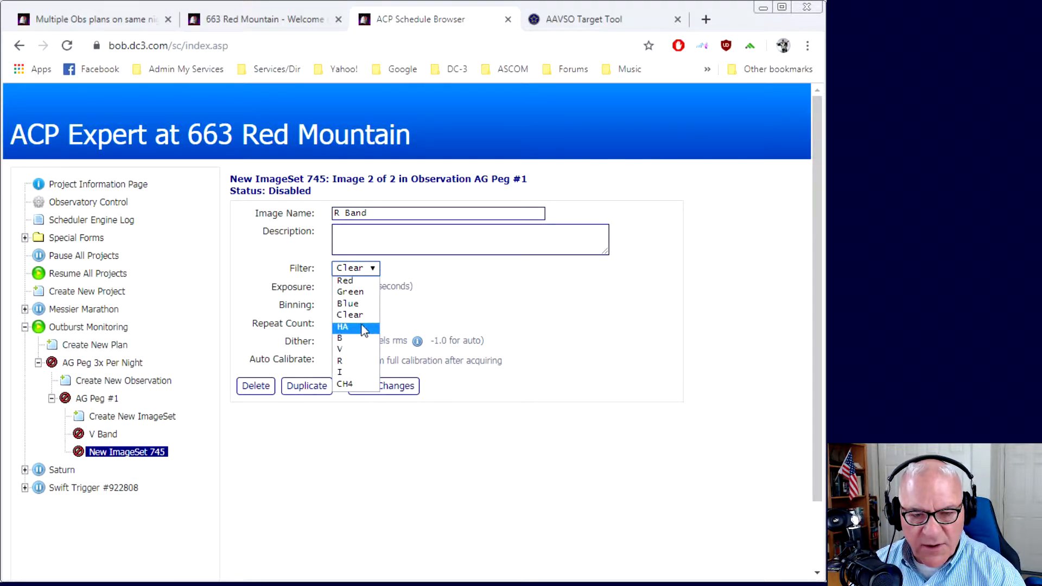
left_click(351, 362)
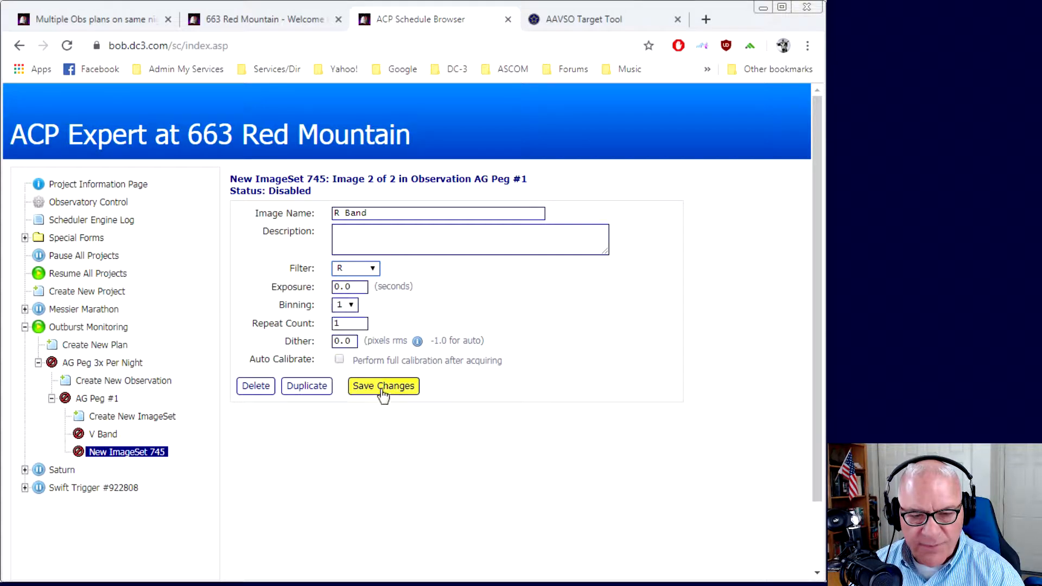
left_click(382, 388)
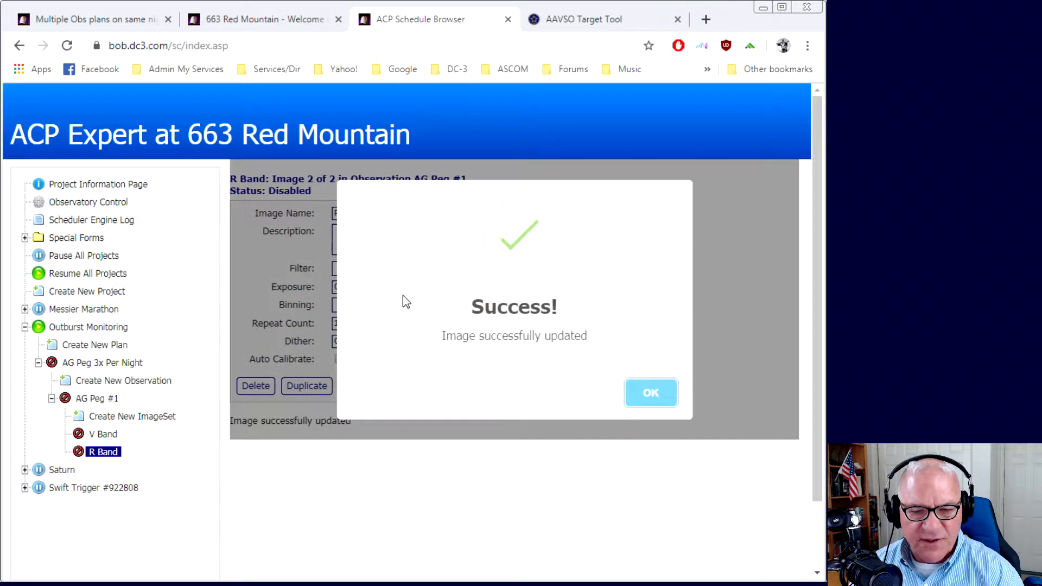
left_click(664, 398)
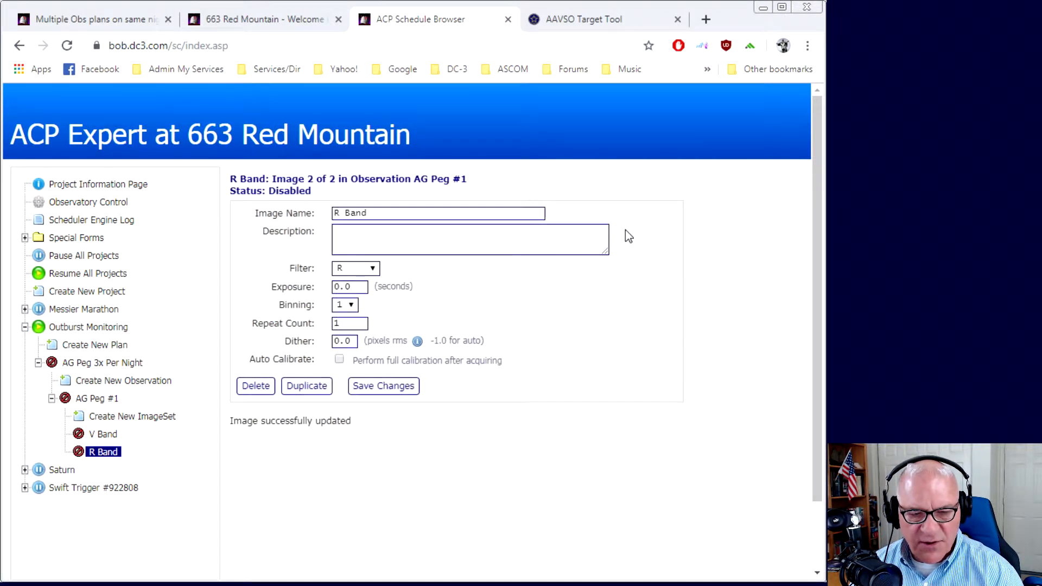
Review the plan, observation and V Band settings, set the R Band image set's exposure to 180 seconds, and save it
left_click(113, 365)
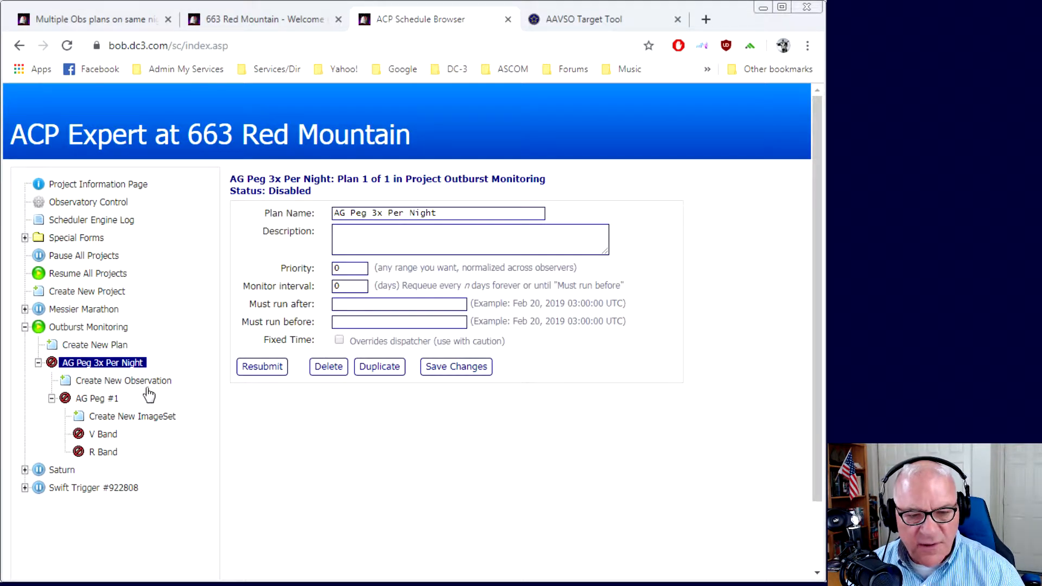
left_click(113, 401)
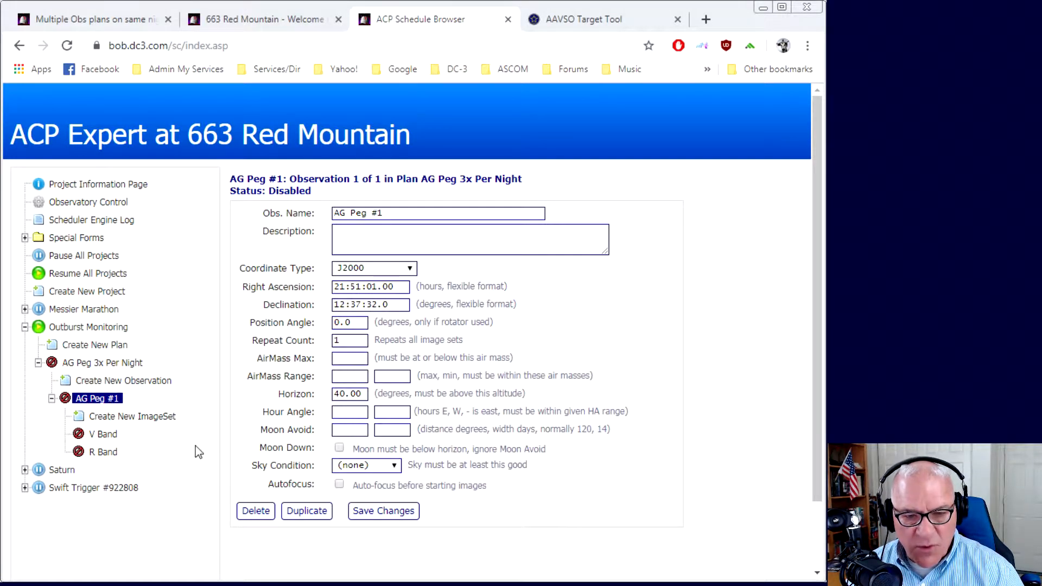
left_click(108, 435)
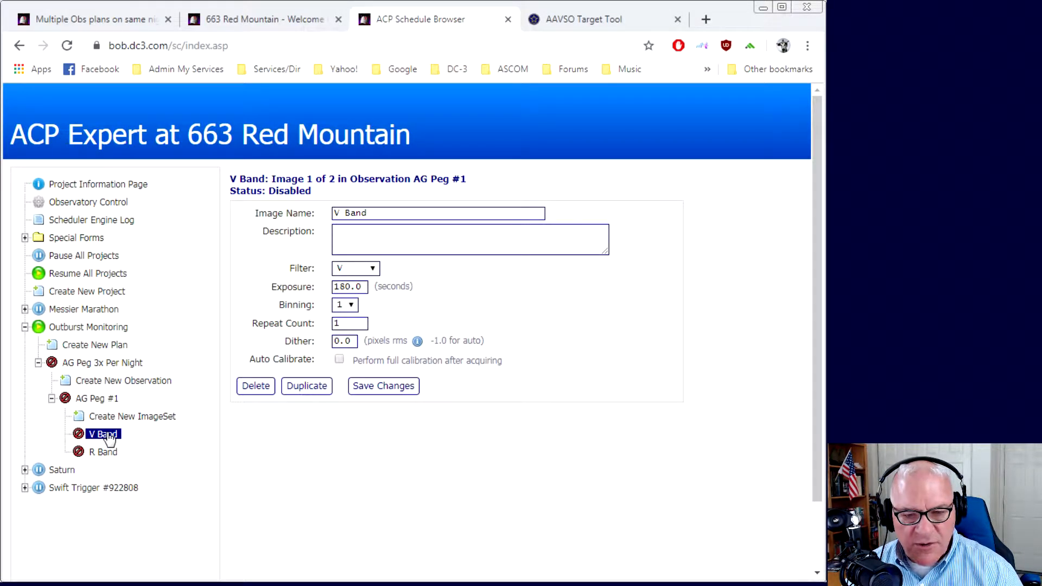
left_click(104, 452)
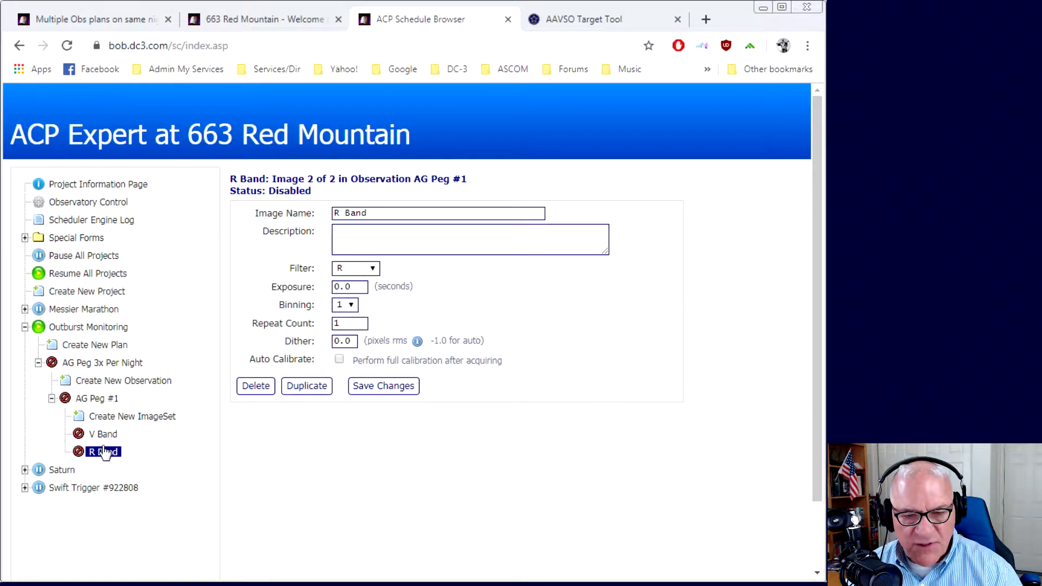
left_click(315, 287)
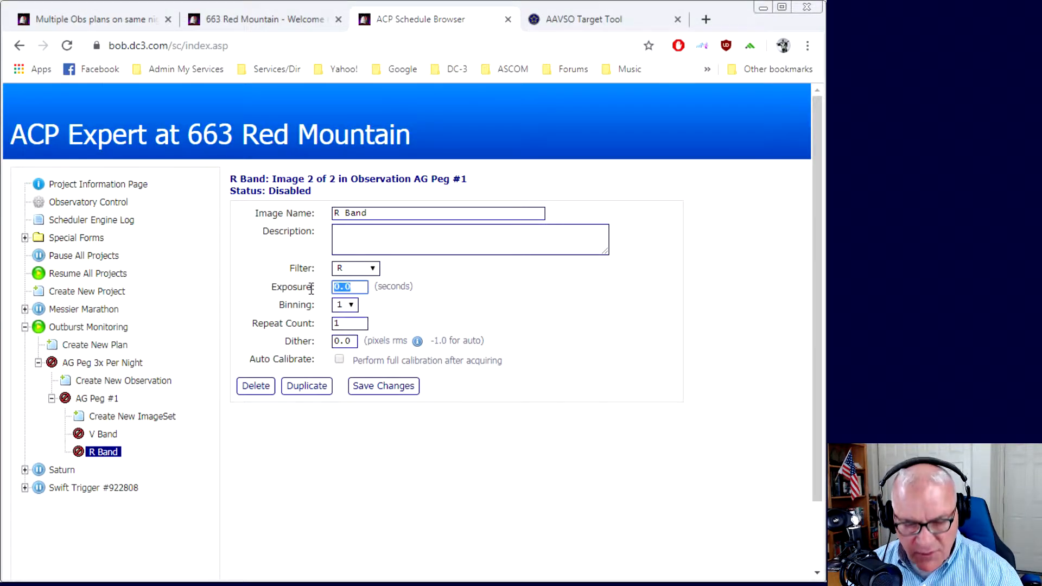
type("180")
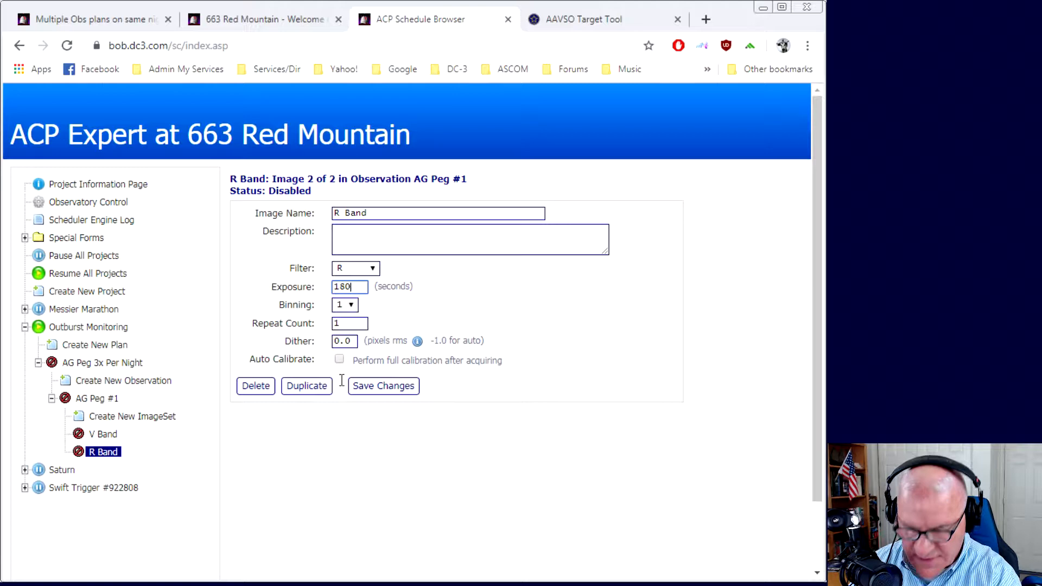
left_click(380, 386)
left_click(660, 397)
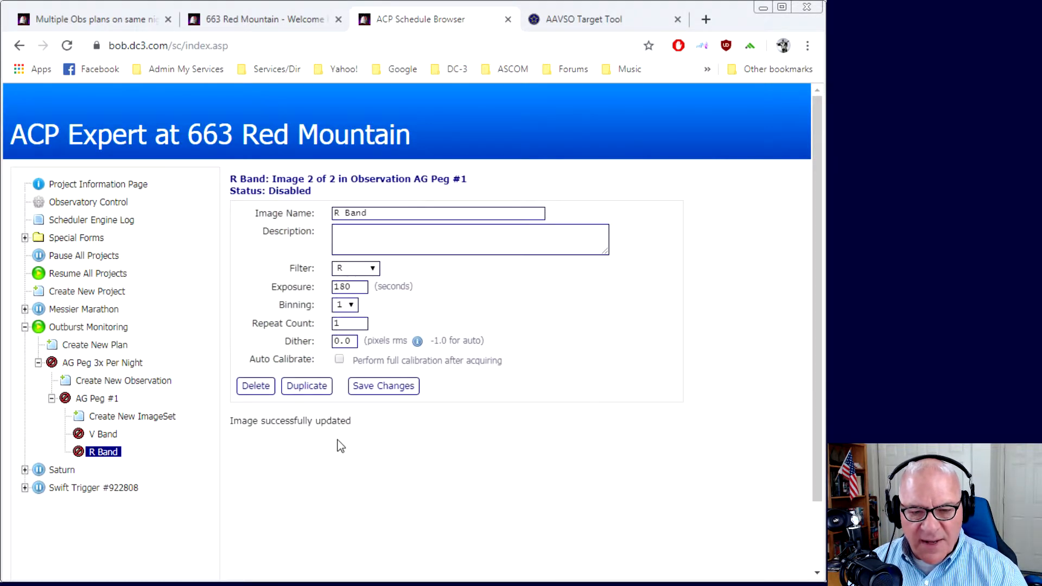
Duplicate the AG Peg #1 observation within the AG Peg 3x Per Night plan
left_click(83, 362)
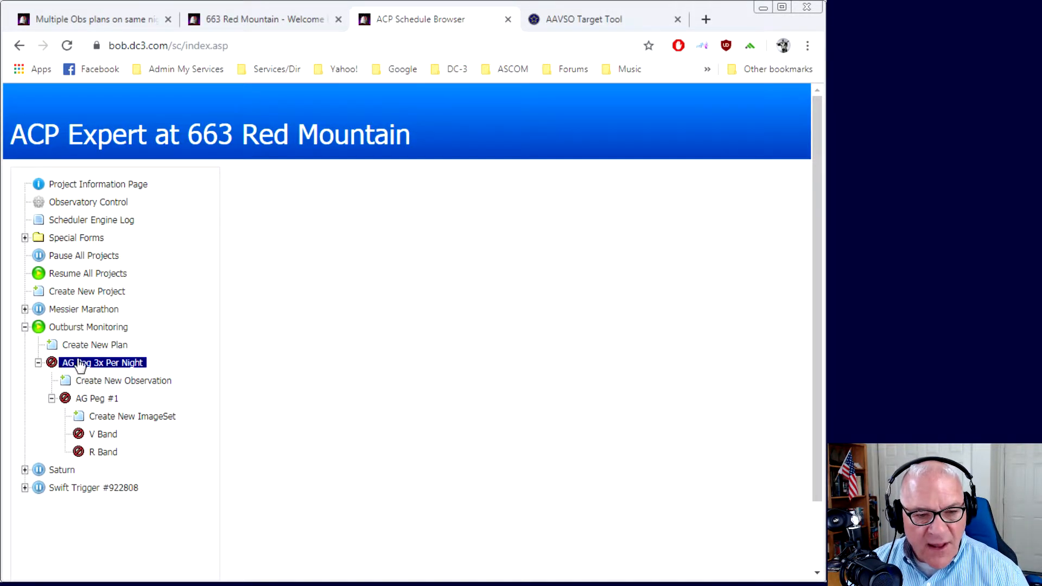
left_click(78, 400)
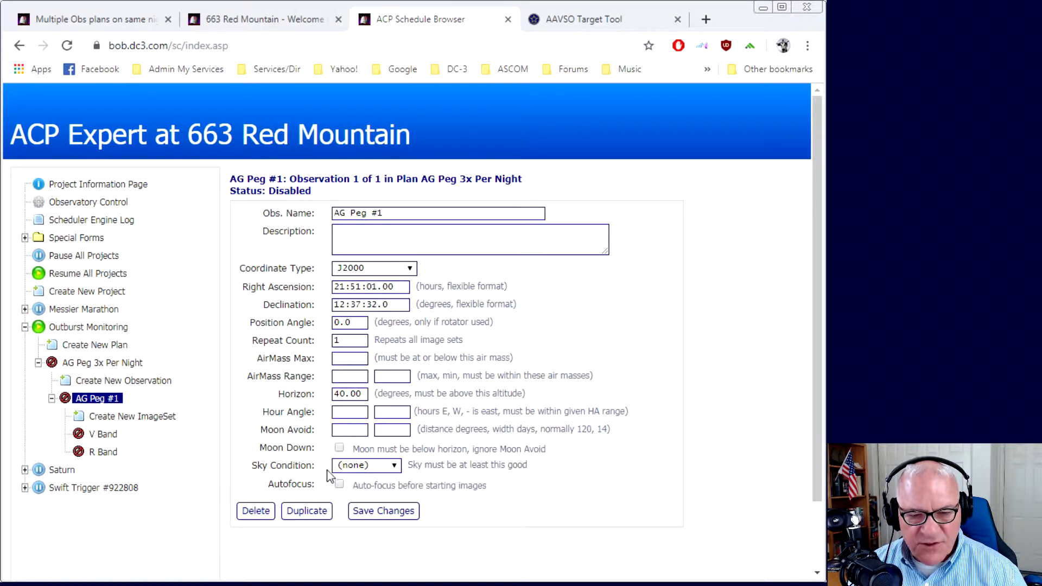
left_click(307, 516)
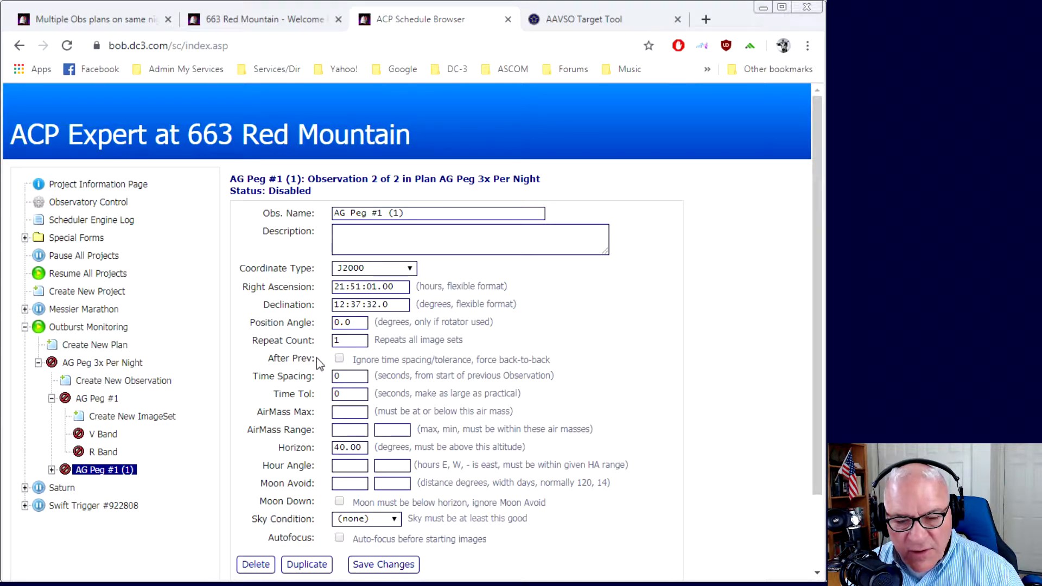
Set the duplicated observation's time spacing to 7200 seconds and its time tolerance to 600 seconds, and save it
left_click(102, 398)
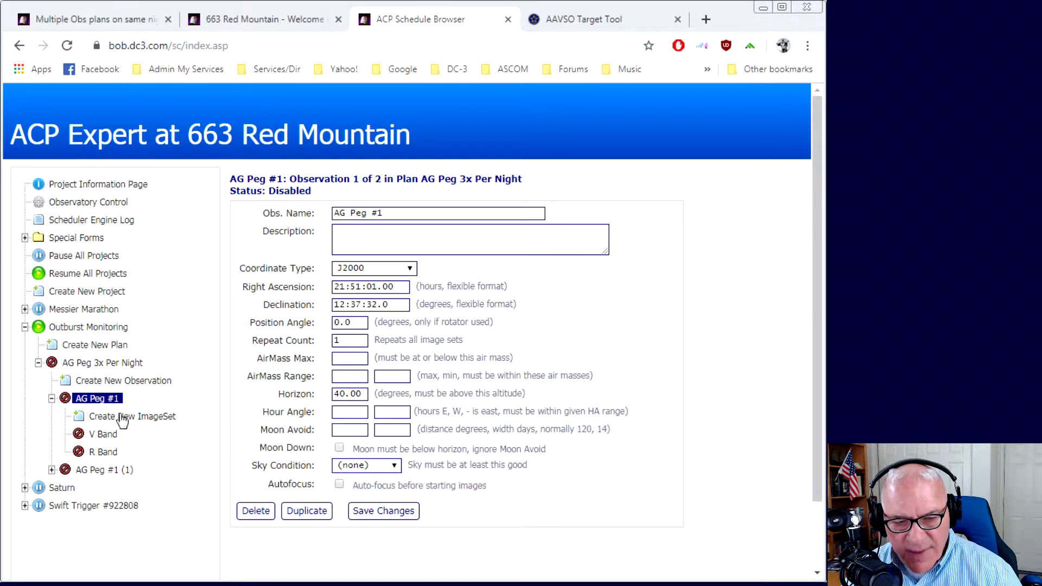
left_click(102, 470)
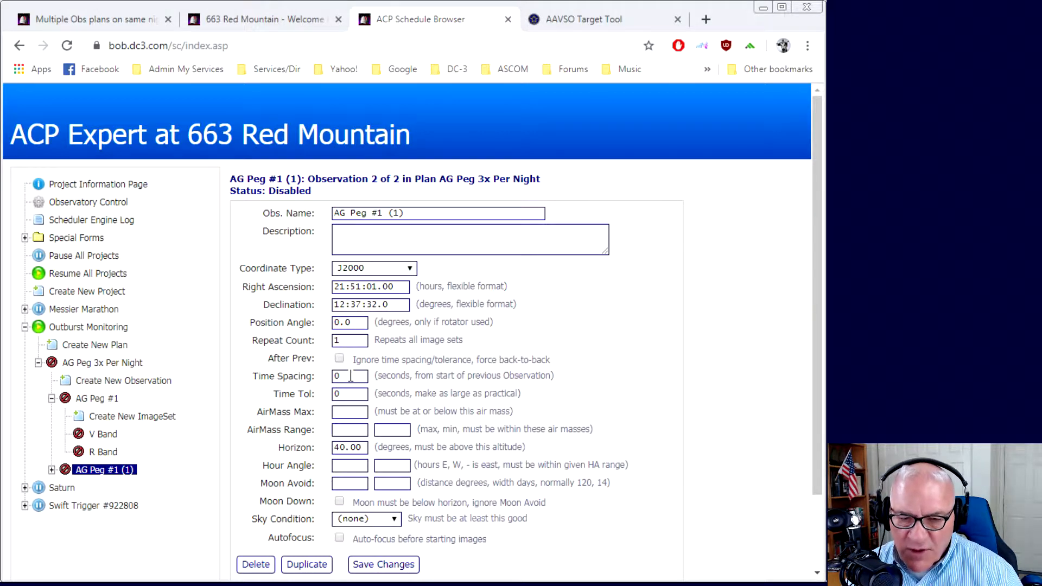
left_click_drag(351, 375, 334, 379)
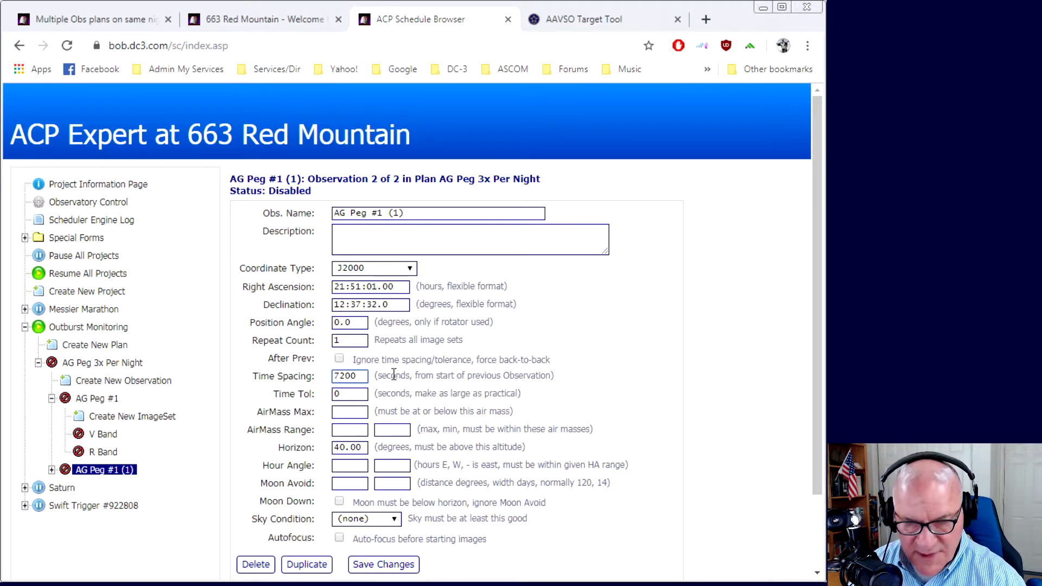
left_click_drag(360, 391, 322, 399)
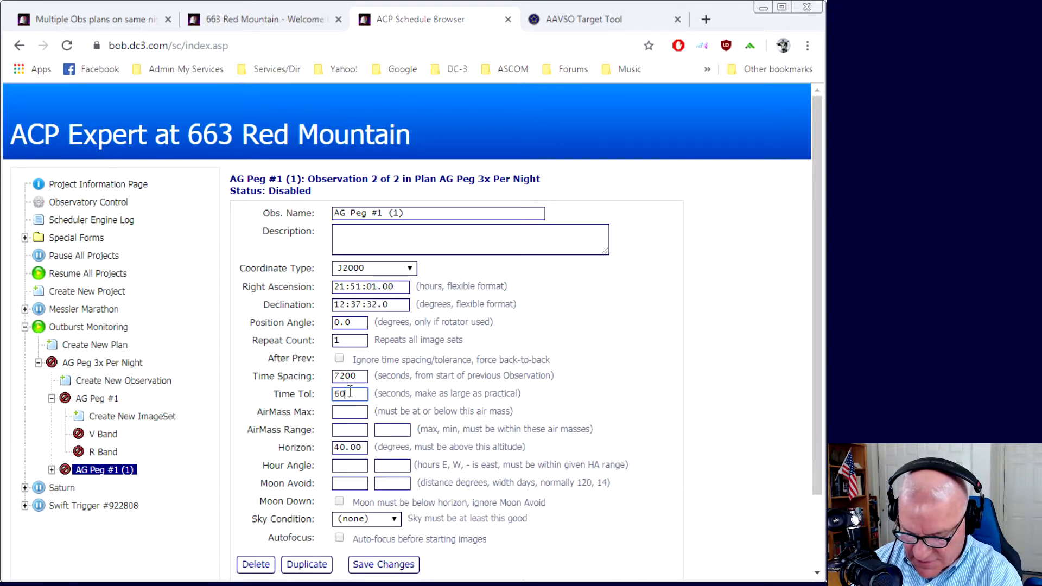
type("0")
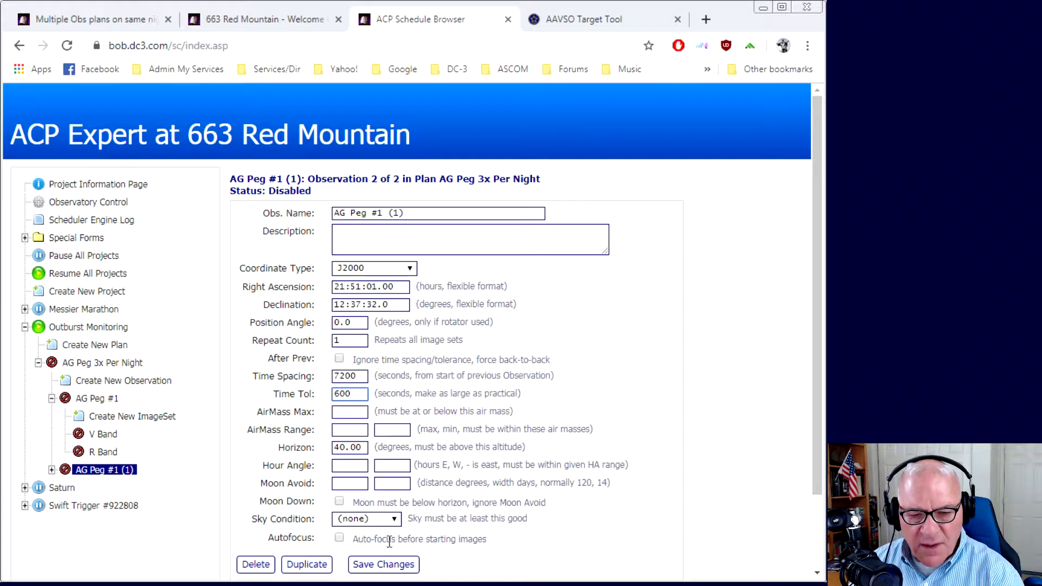
left_click(383, 565)
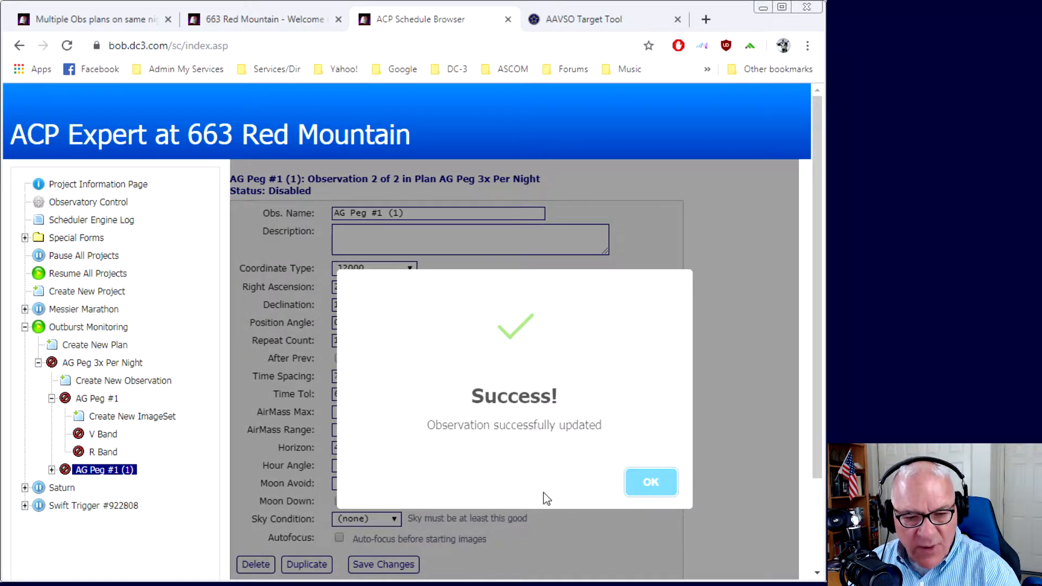
left_click(648, 481)
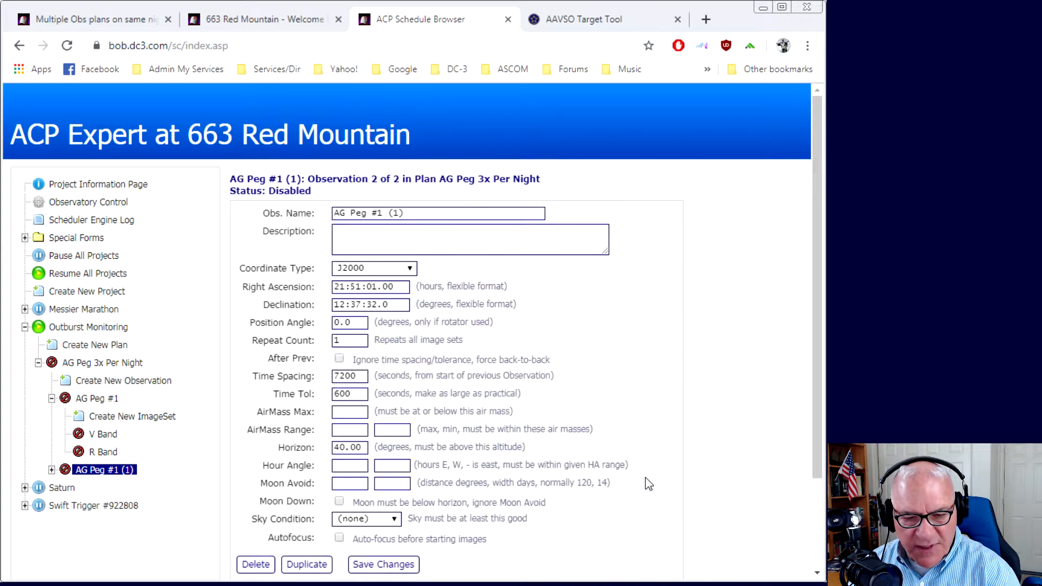
Duplicate the second AG Peg observation to make a third, and expand both to show their image sets
left_click(52, 471)
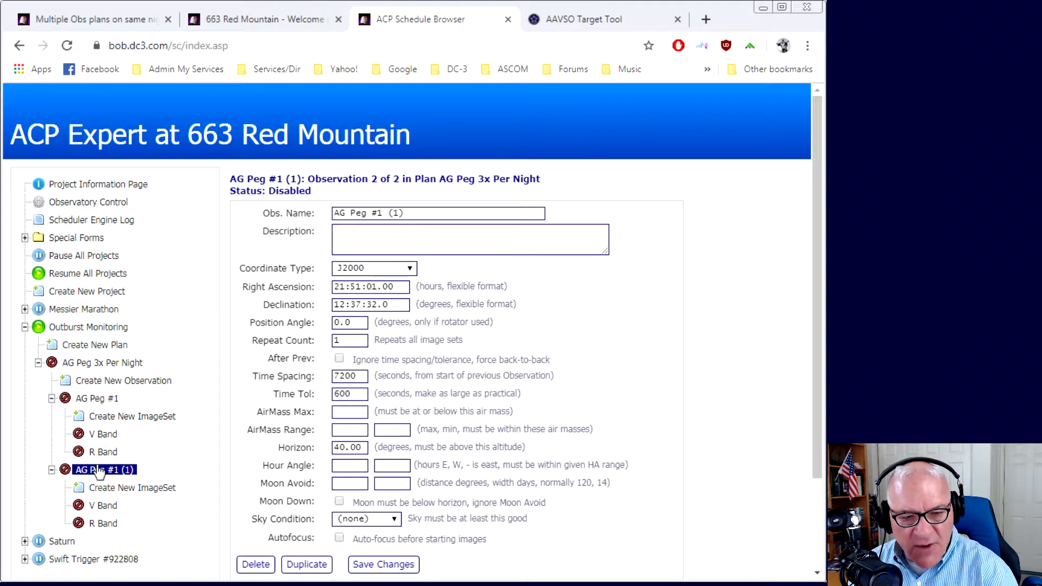
left_click(304, 564)
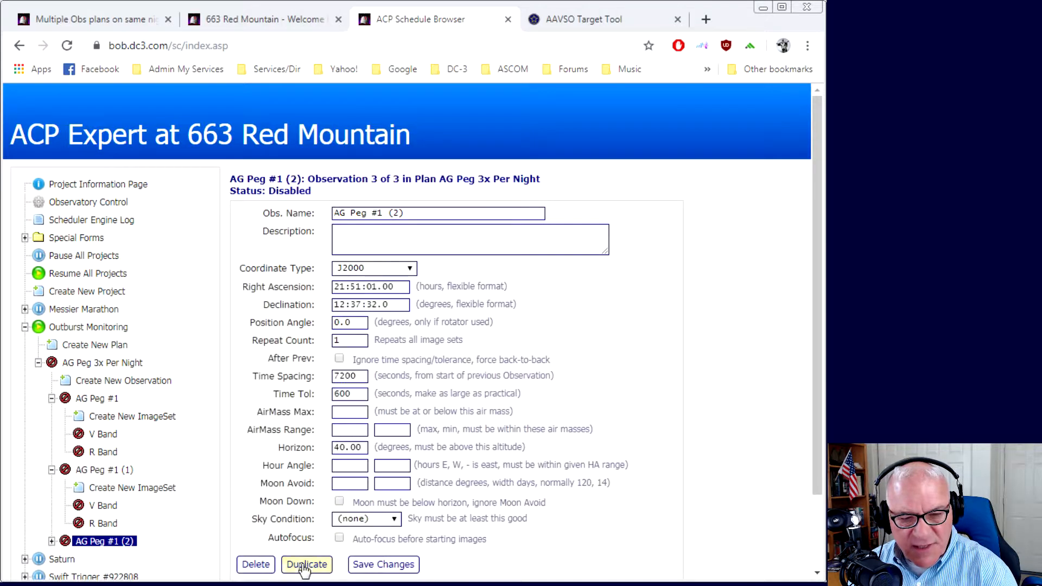
left_click(52, 541)
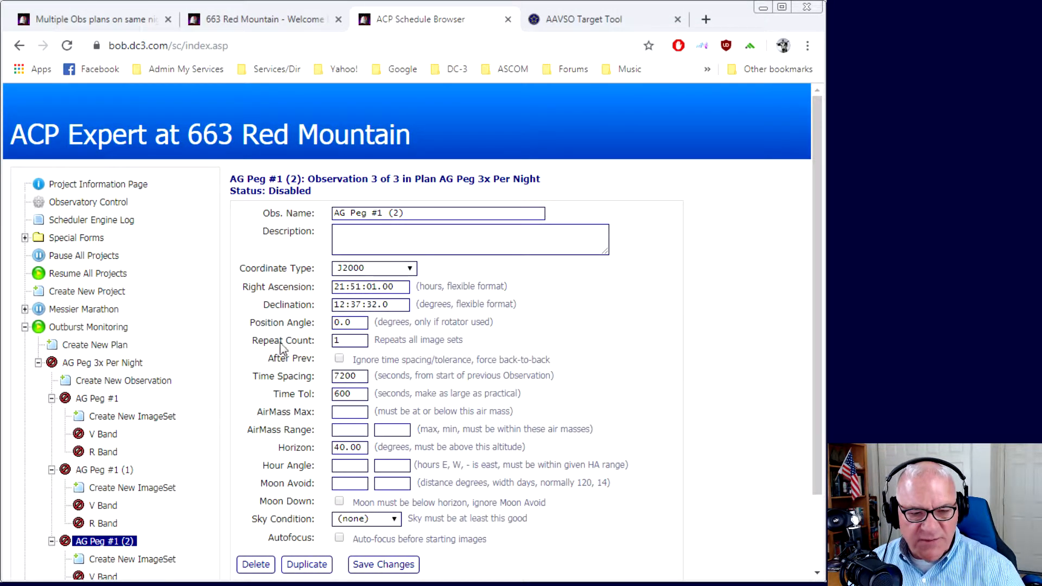
Review the settings of the AG Peg 3x Per Night plan and its observations
left_click_drag(811, 390, 808, 461)
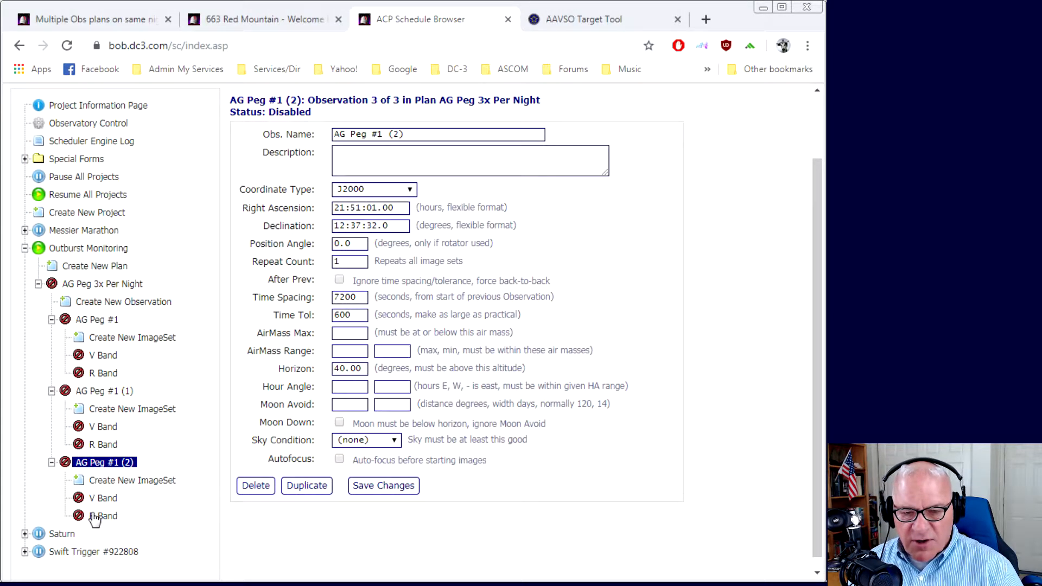
left_click(118, 285)
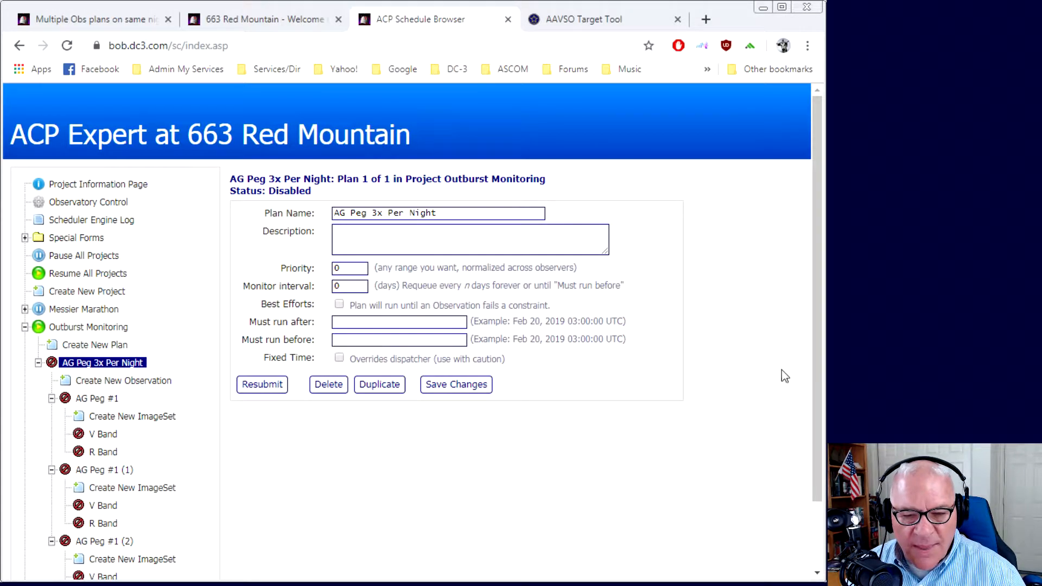
left_click_drag(813, 338, 815, 402)
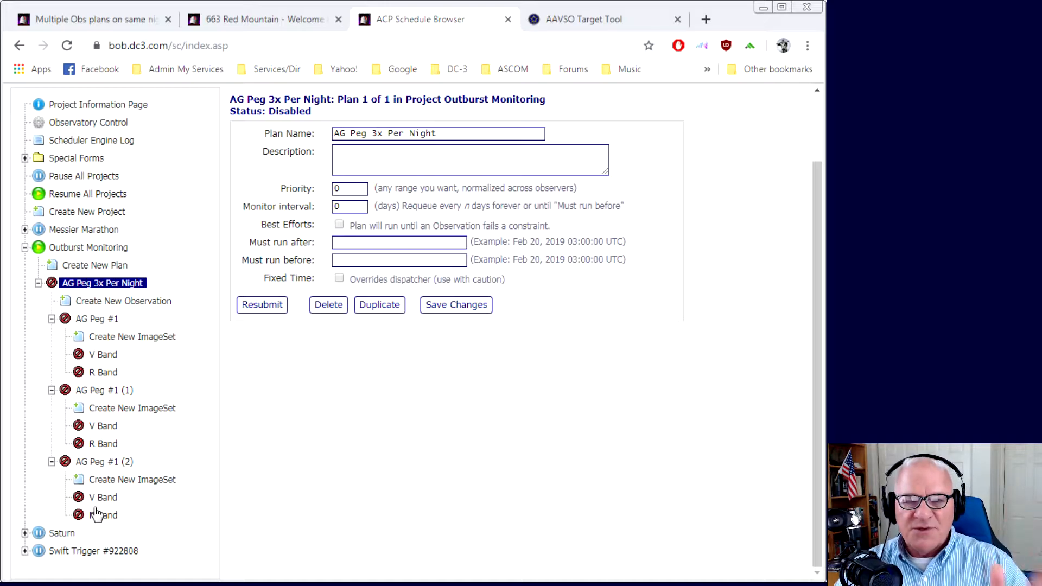
left_click(103, 462)
left_click(98, 399)
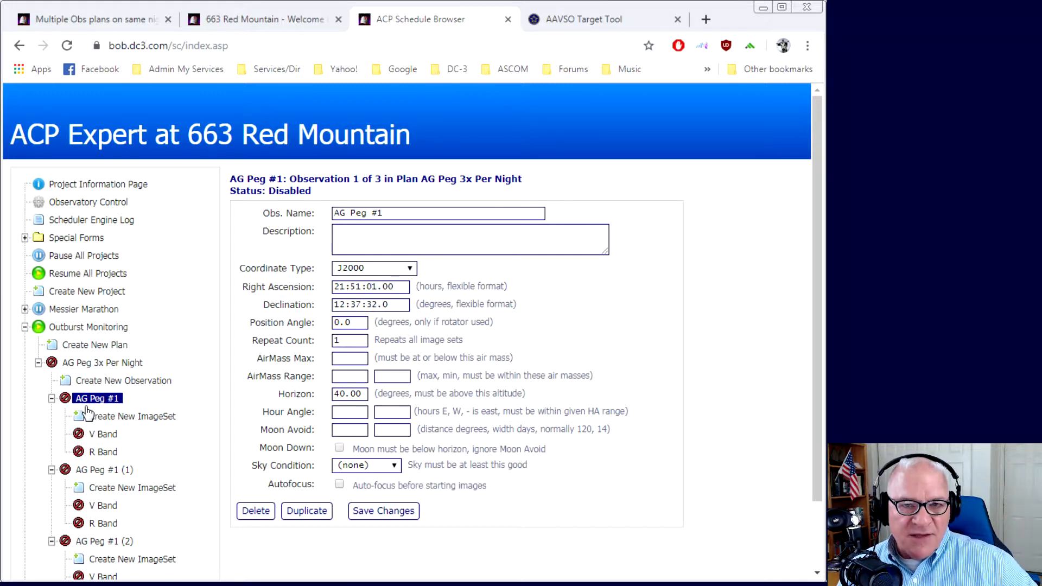
Enable Best Efforts for the AG Peg 3x Per Night plan and save it
left_click(140, 363)
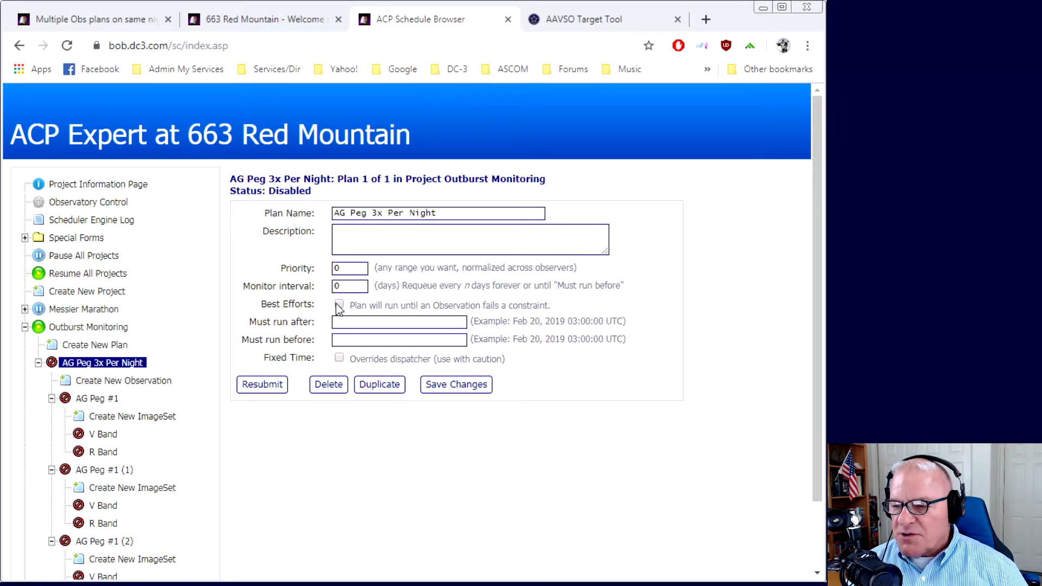
left_click(436, 386)
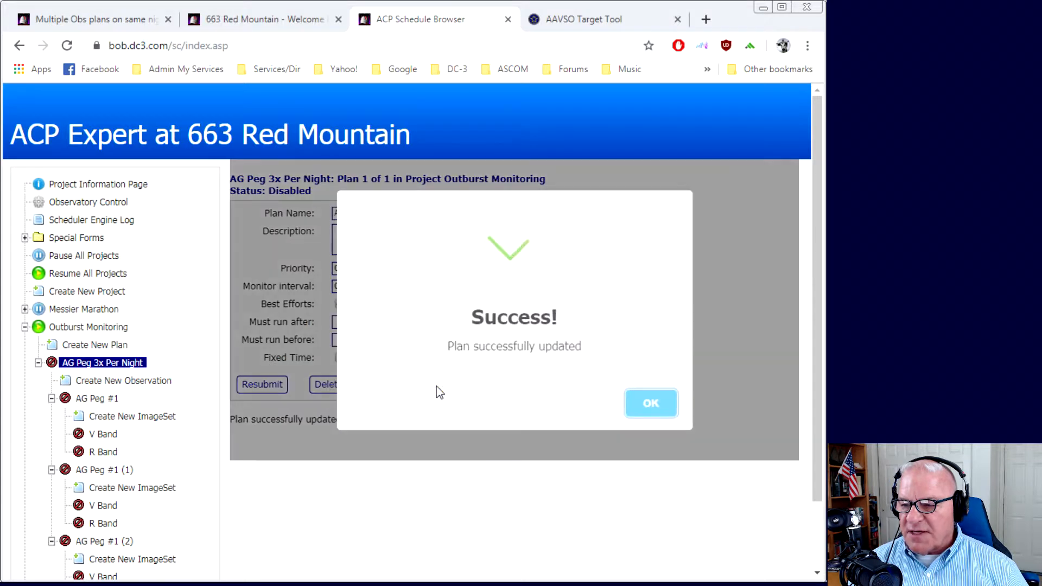
left_click(632, 406)
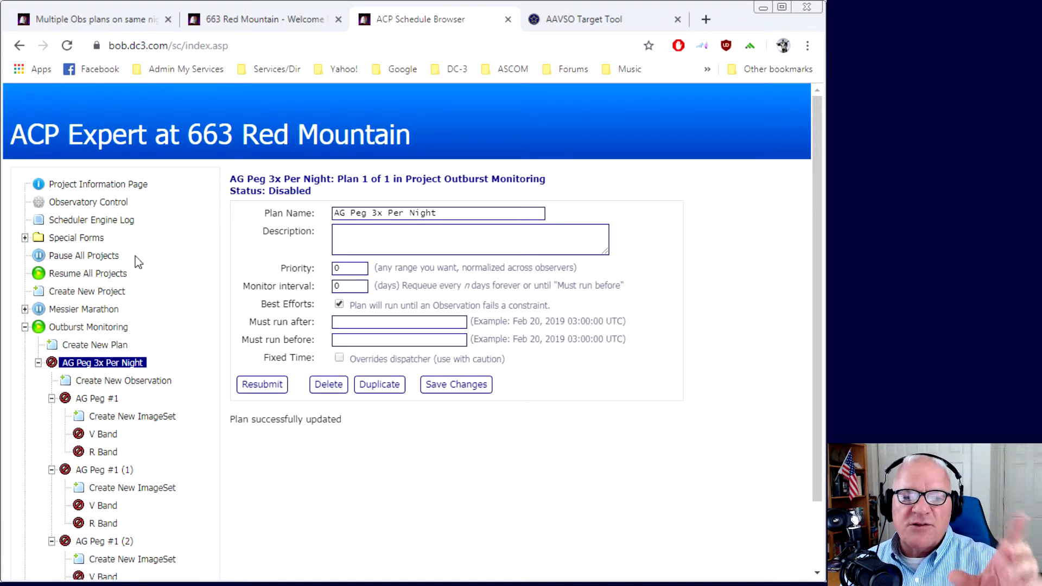
Reread the forum request about multiple observation plans on the same night, and return to the schedule browser
left_click(87, 15)
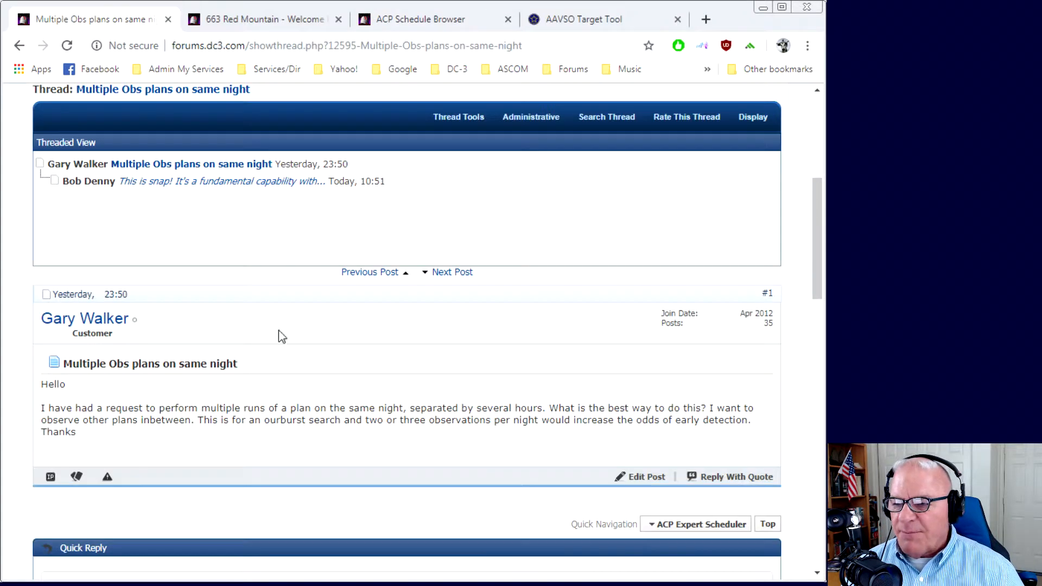
left_click_drag(195, 421, 353, 419)
left_click(354, 419)
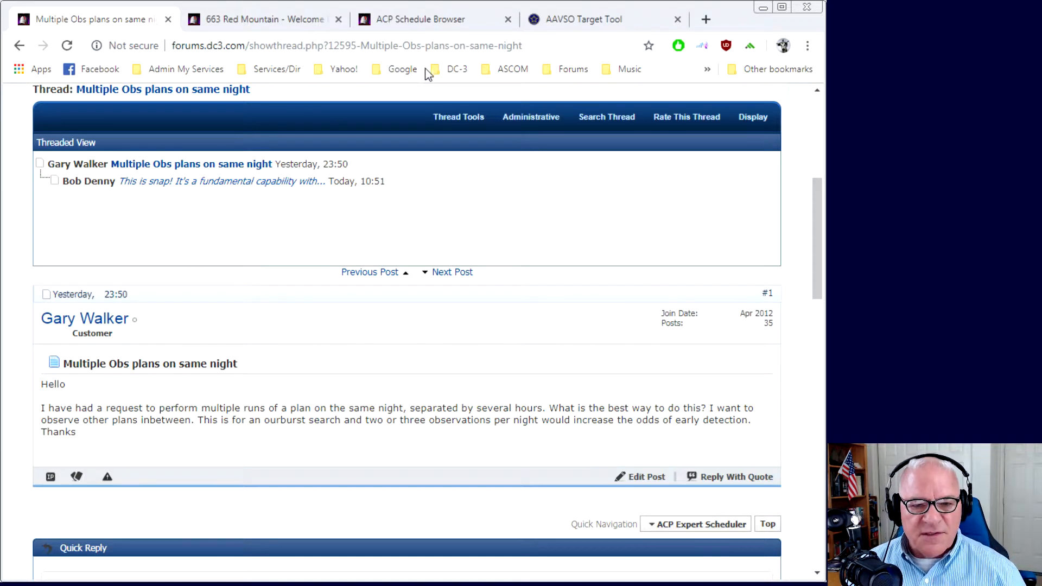
left_click(459, 24)
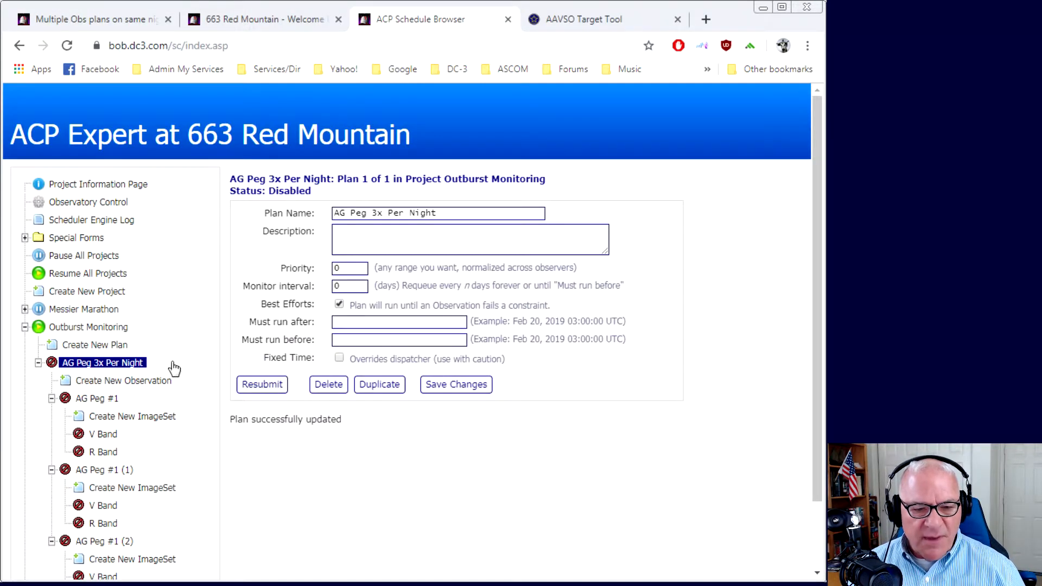
Resubmit all plans in the Outburst Monitoring project
left_click_drag(813, 362, 805, 449)
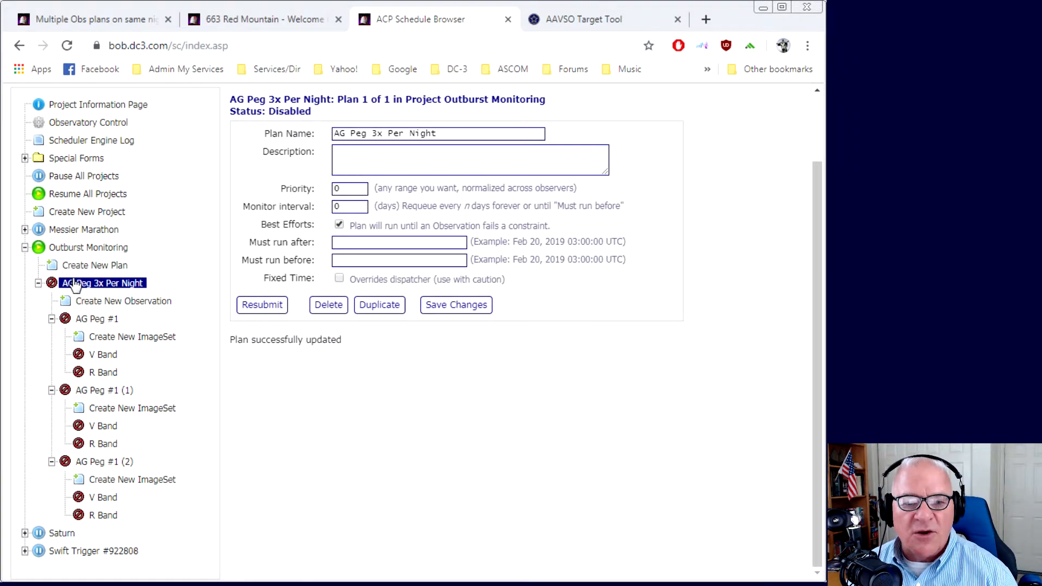
left_click(38, 250)
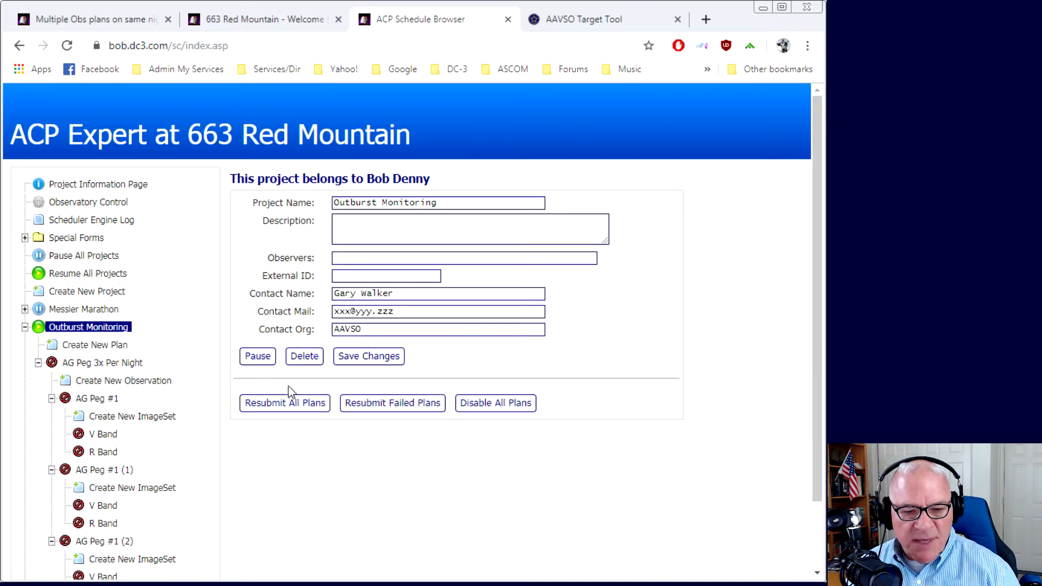
left_click(292, 403)
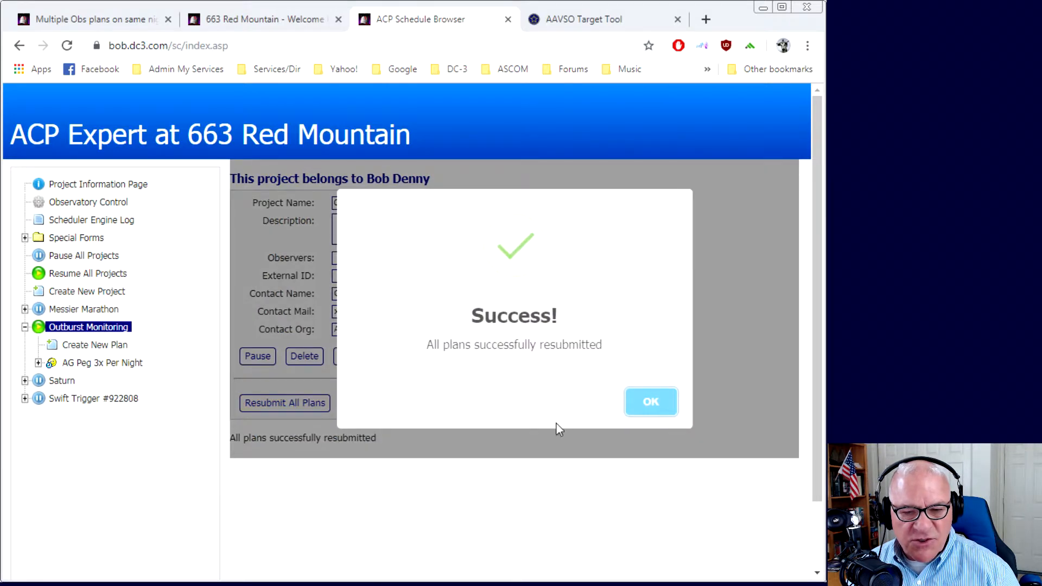
left_click(651, 404)
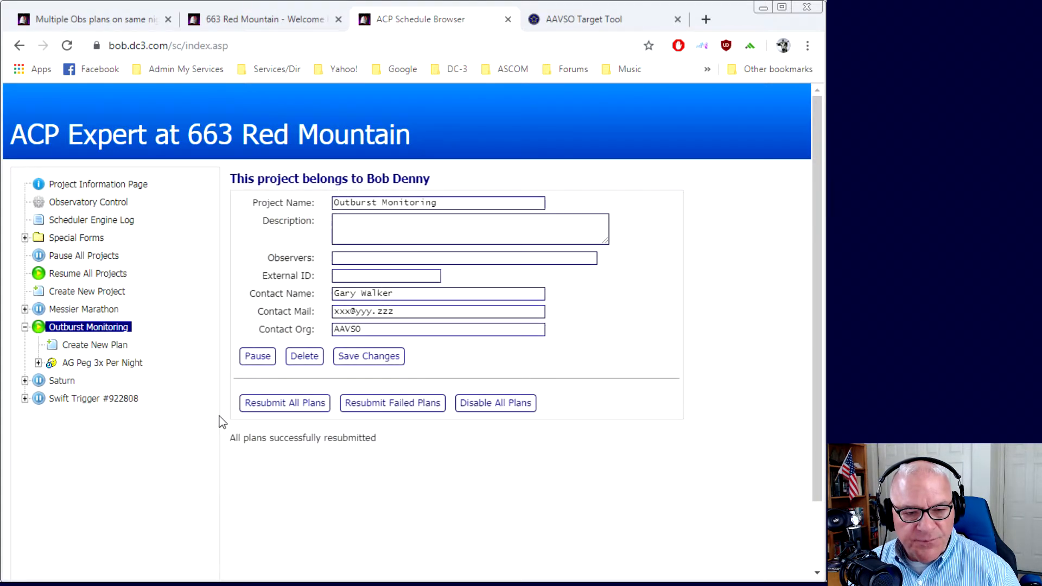
Expand the AG Peg 3x Per Night plan and its three observations to show their image sets
left_click(38, 363)
left_click(51, 399)
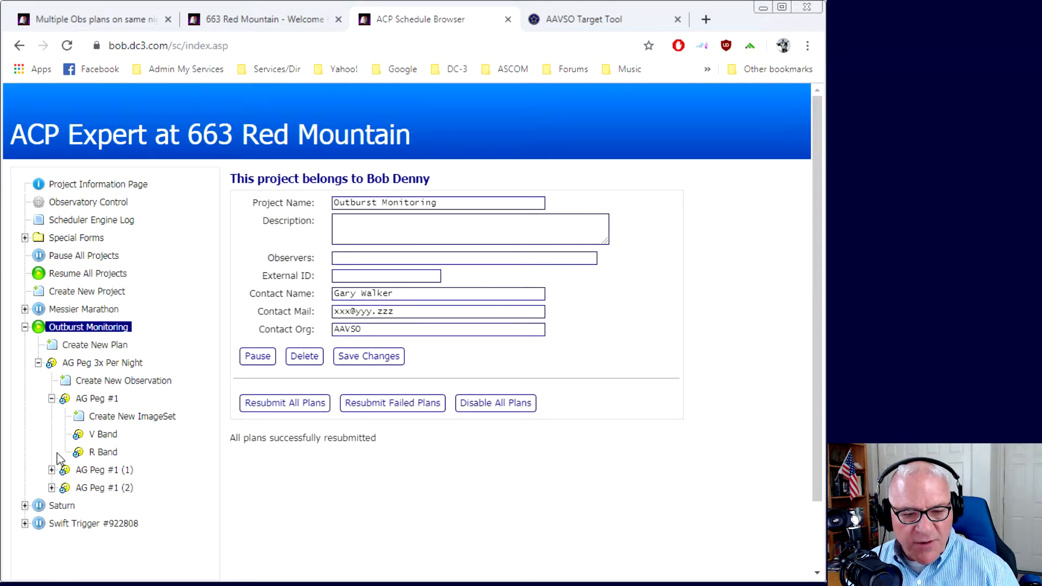
left_click(51, 470)
left_click(52, 542)
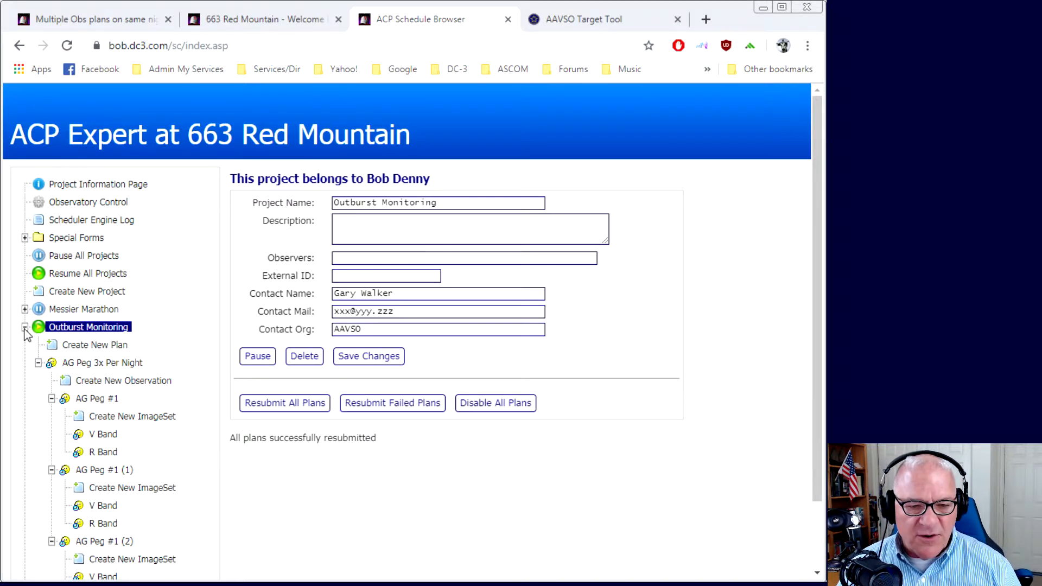
Set the AG Peg 3x Per Night plan's monitor interval to 1 day and save it
left_click(83, 363)
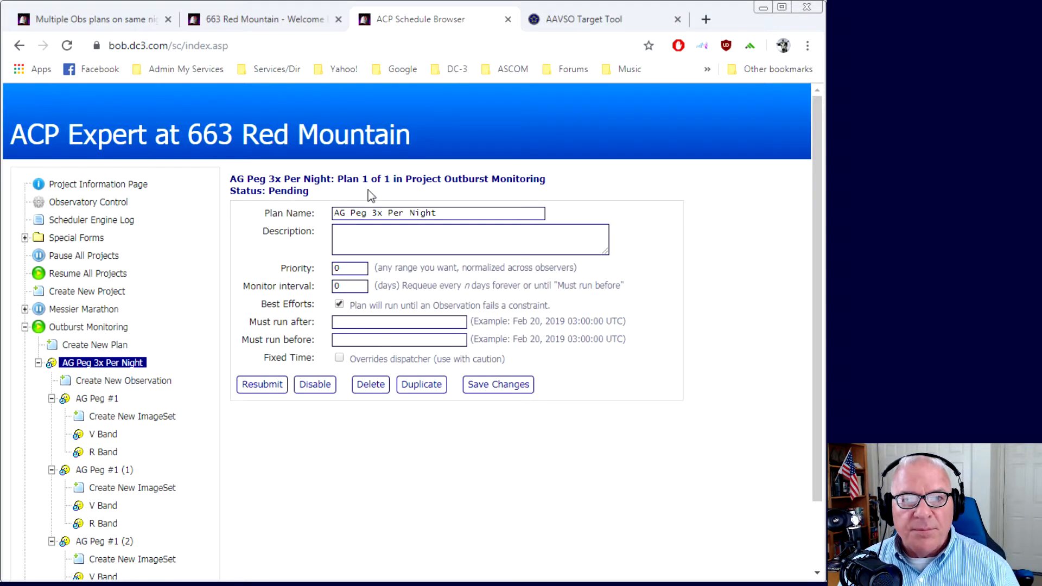
double_click(337, 286)
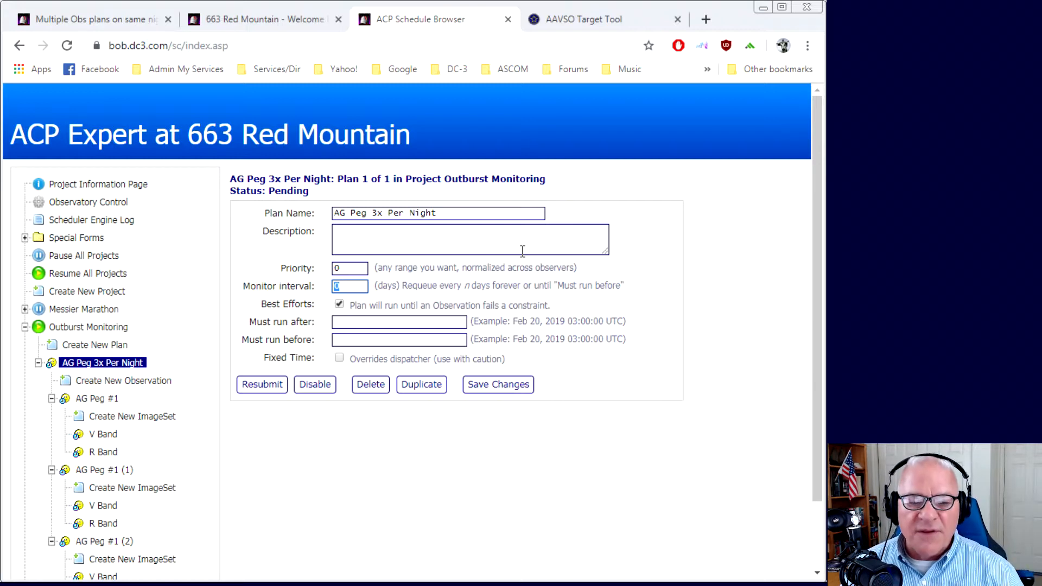
type("1")
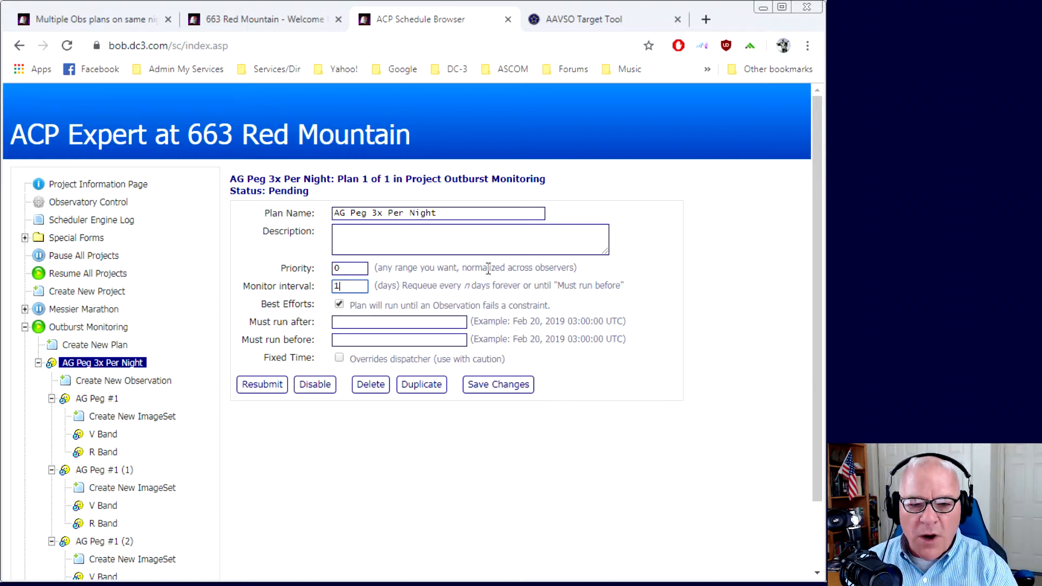
left_click(498, 384)
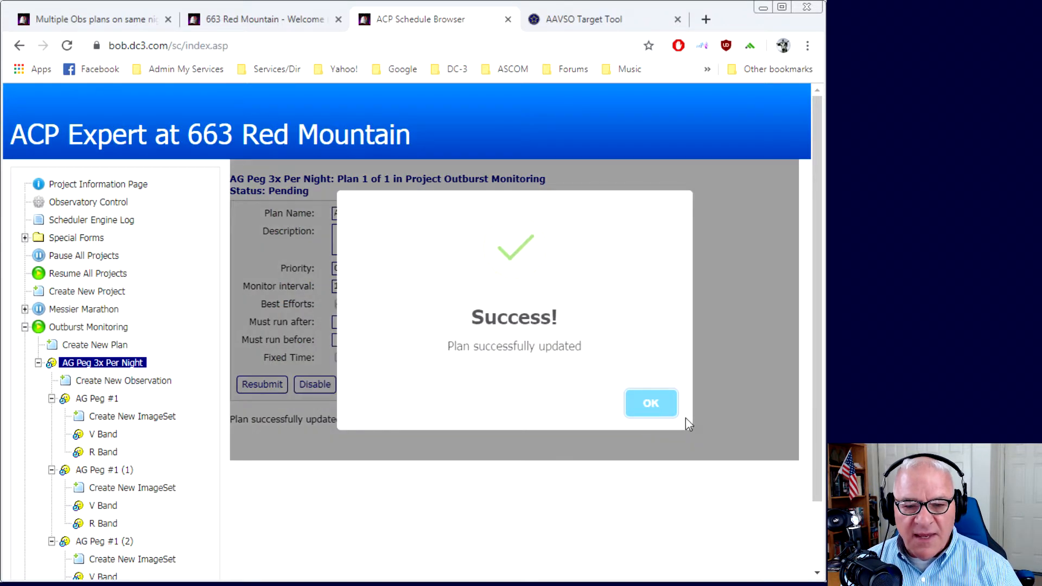
left_click(664, 408)
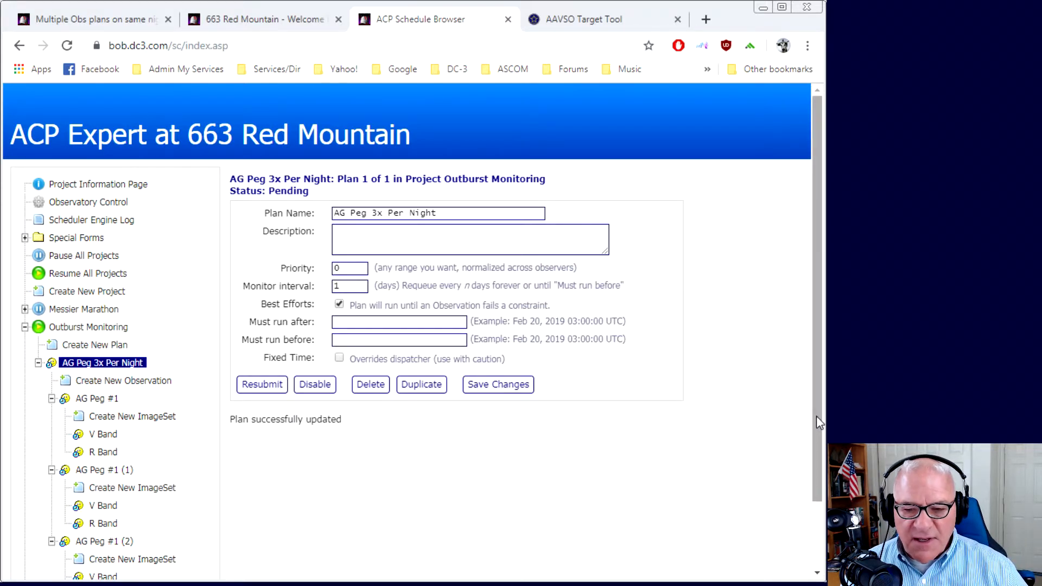
Examine the plan's Must run before field and the requeue note beside the monitor interval
left_click_drag(816, 416, 808, 467)
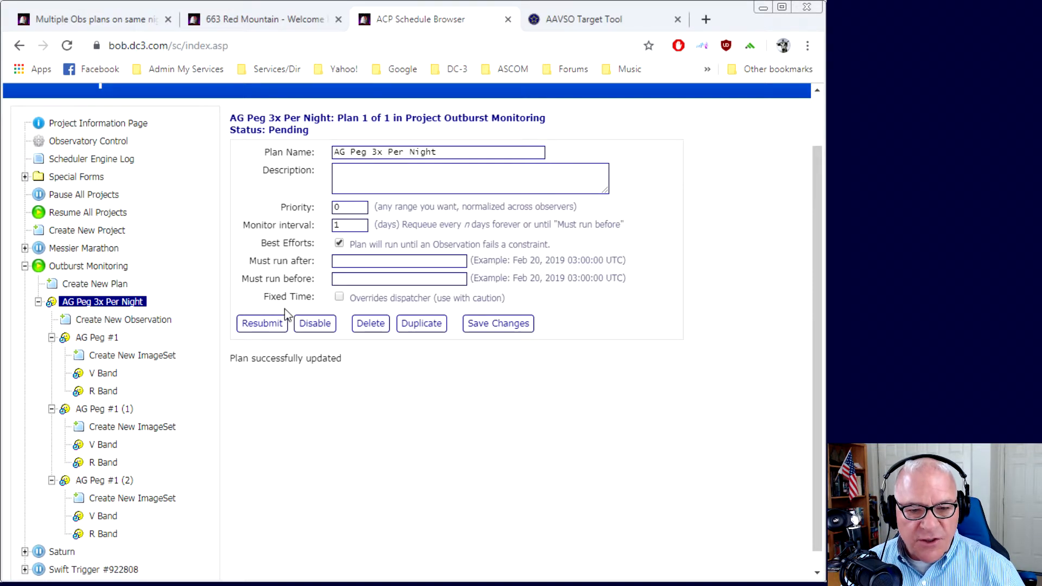
left_click(369, 279)
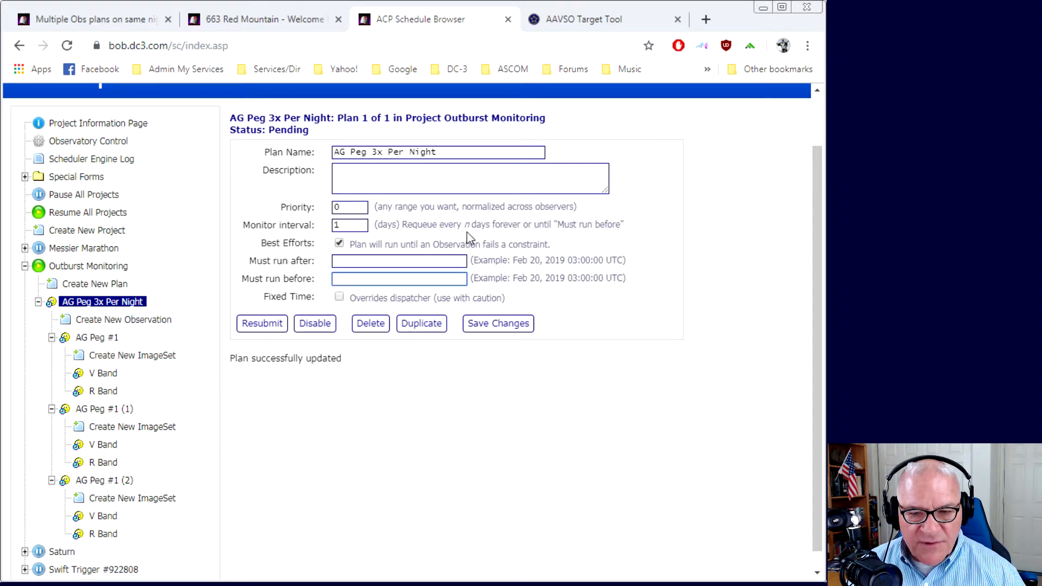
left_click_drag(401, 225, 625, 224)
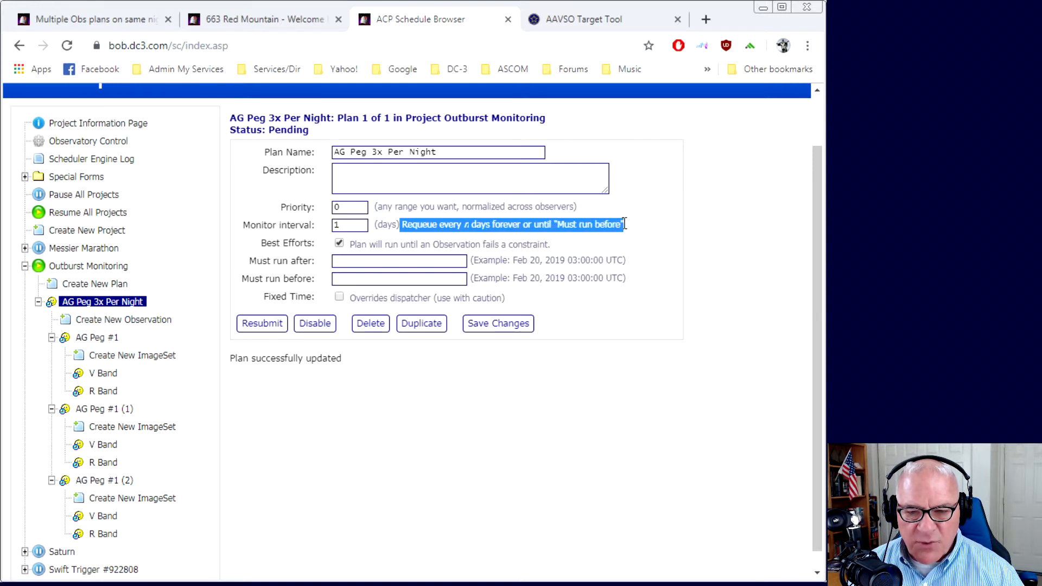
left_click(624, 225)
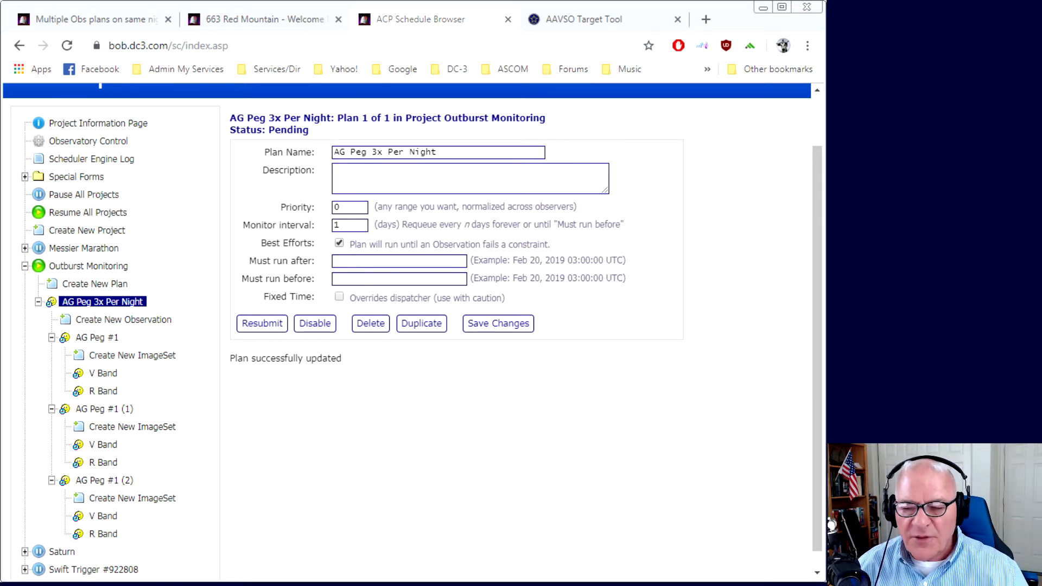
Rename the second observation, AG Peg #1 (1), as AG Peg #2 and save it
left_click(104, 409)
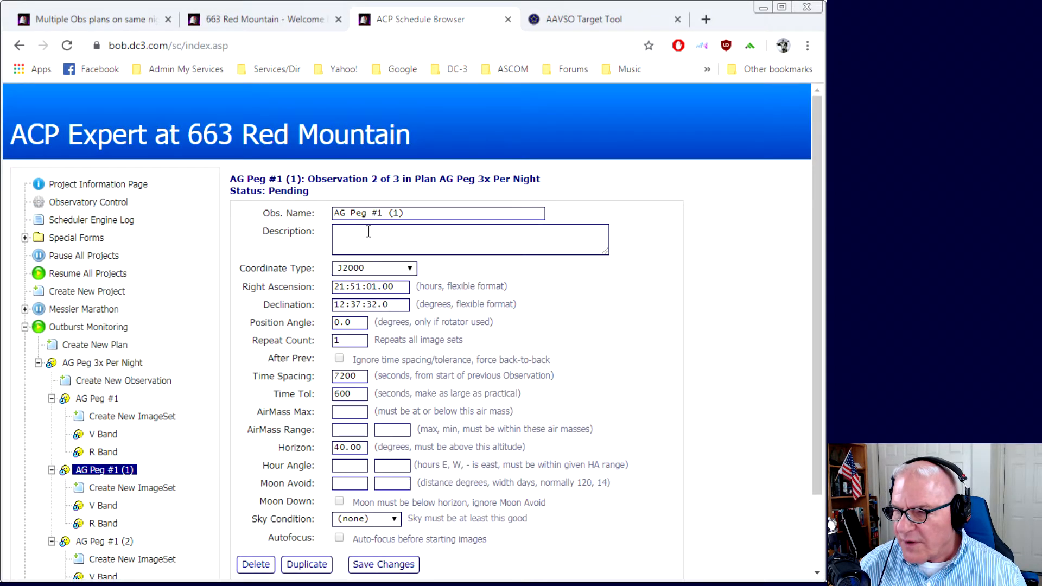
left_click_drag(378, 212, 446, 212)
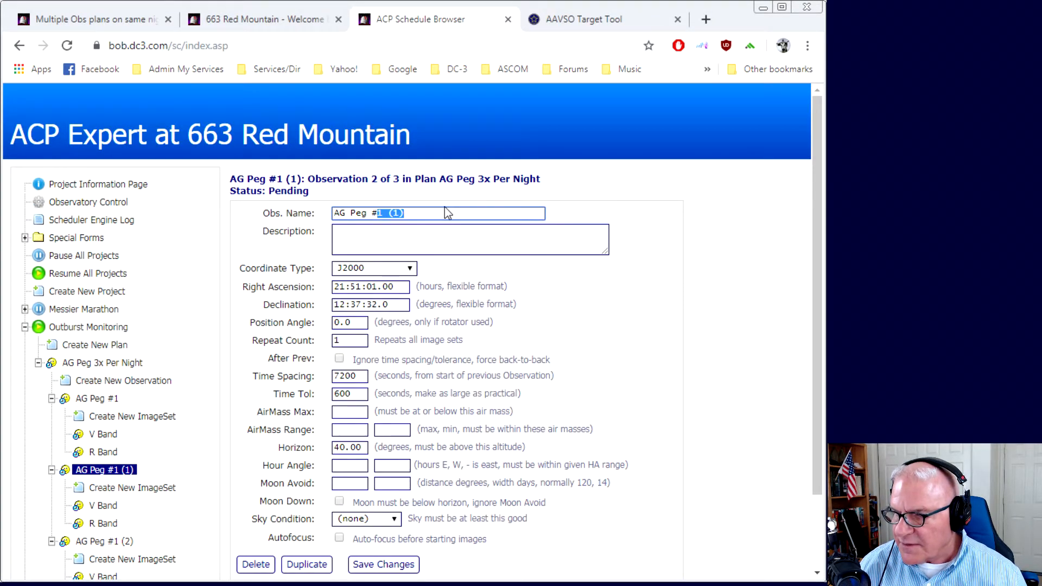
type("2")
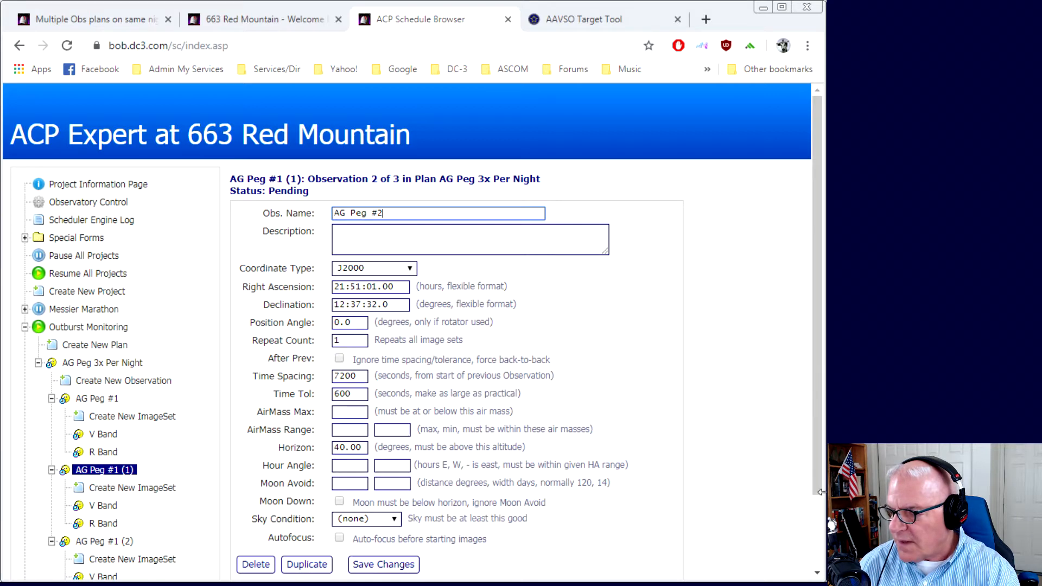
scroll(813, 516, "down", 1)
left_click(375, 502)
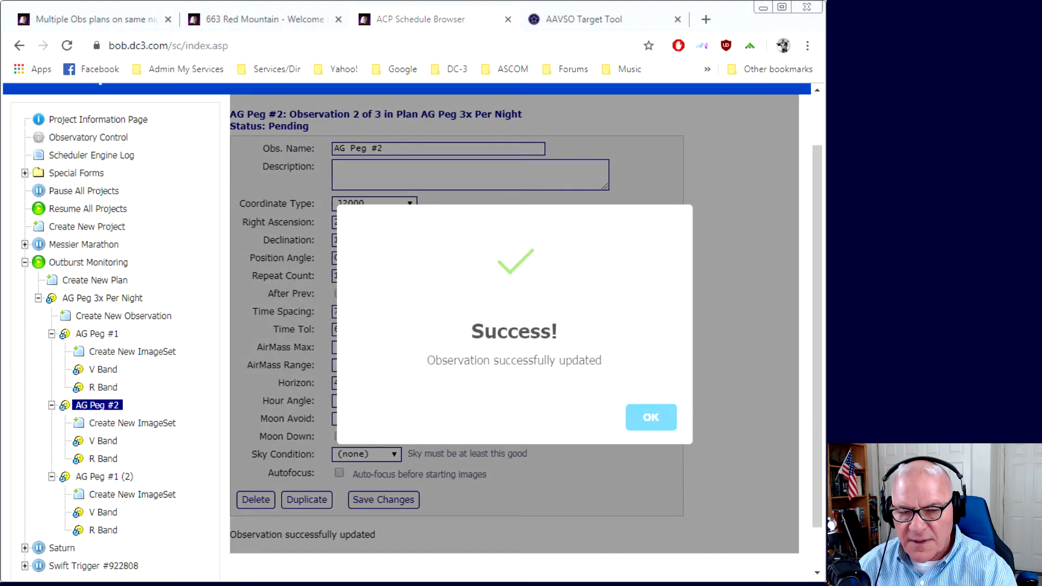
left_click(650, 416)
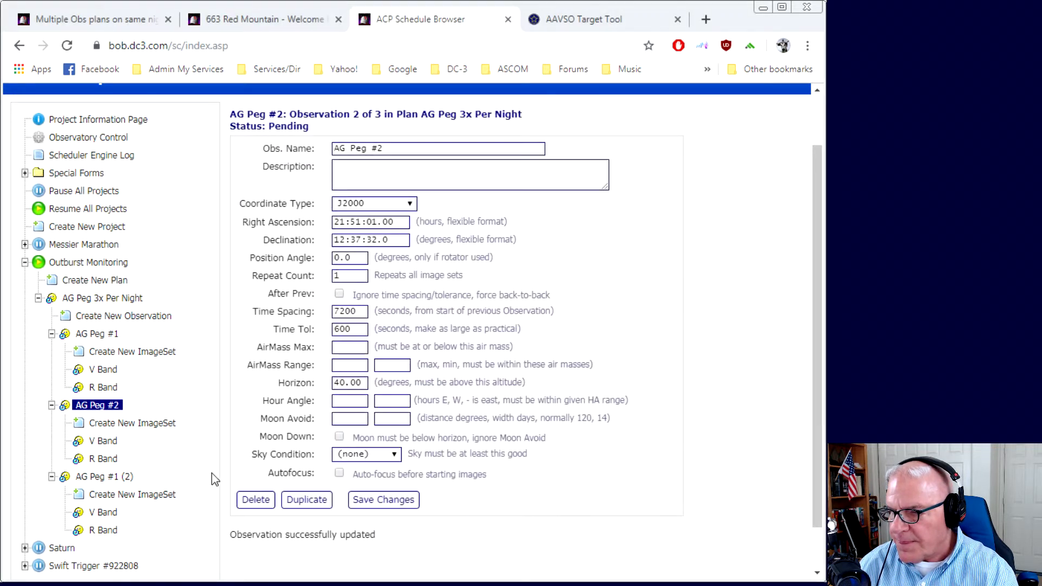
Rename the third observation, AG Peg #1 (2), as AG Peg #3 and save it
left_click(119, 476)
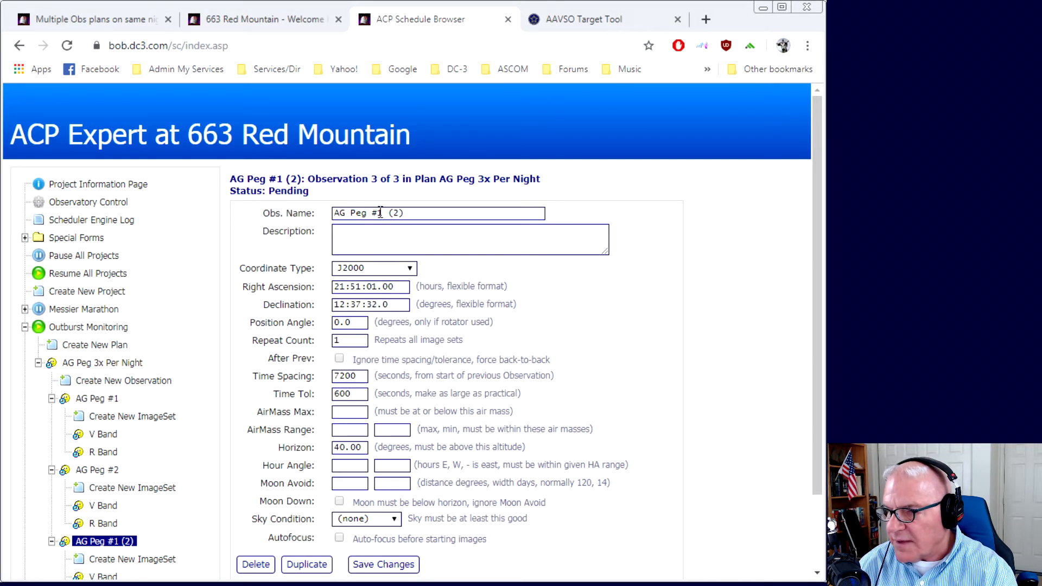
left_click_drag(380, 212, 413, 213)
type("3")
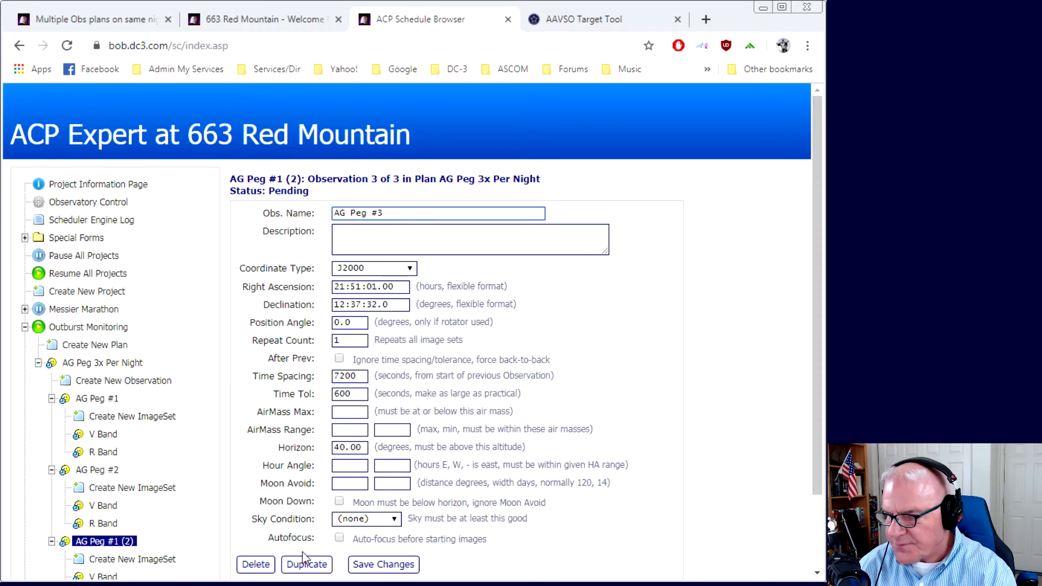
left_click(374, 564)
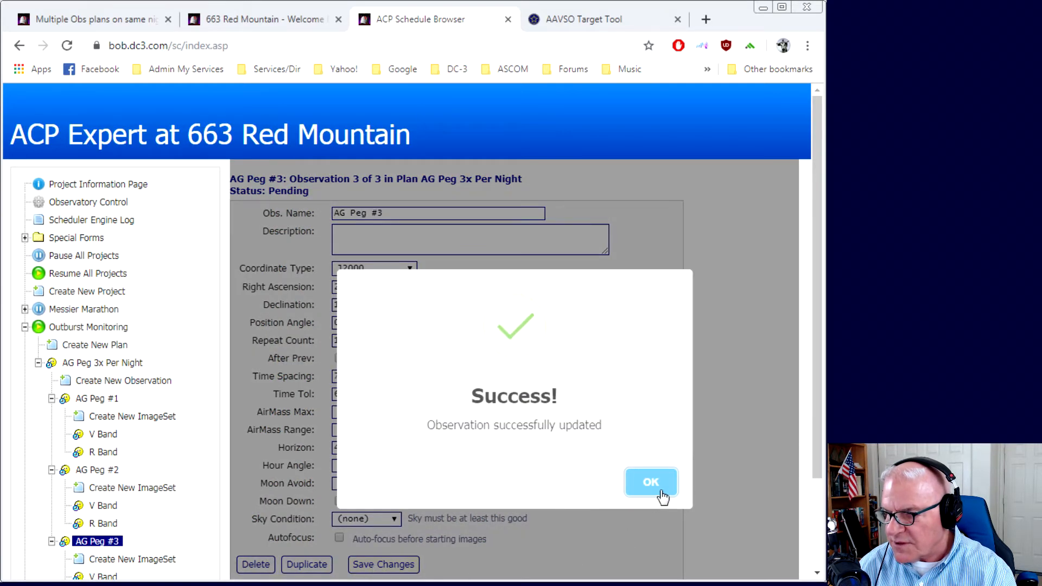
left_click(651, 482)
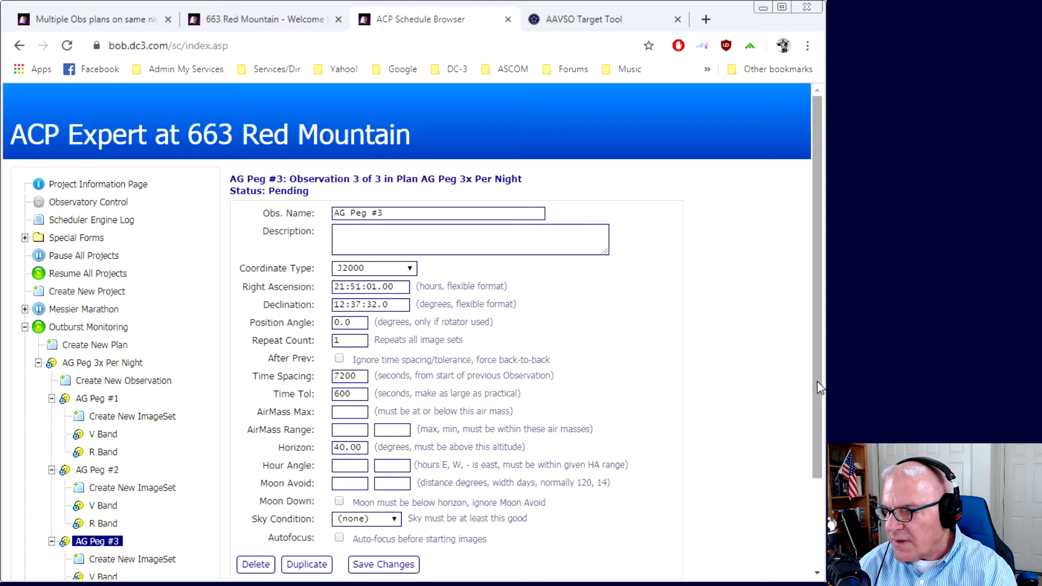
scroll(820, 387, "down", 3)
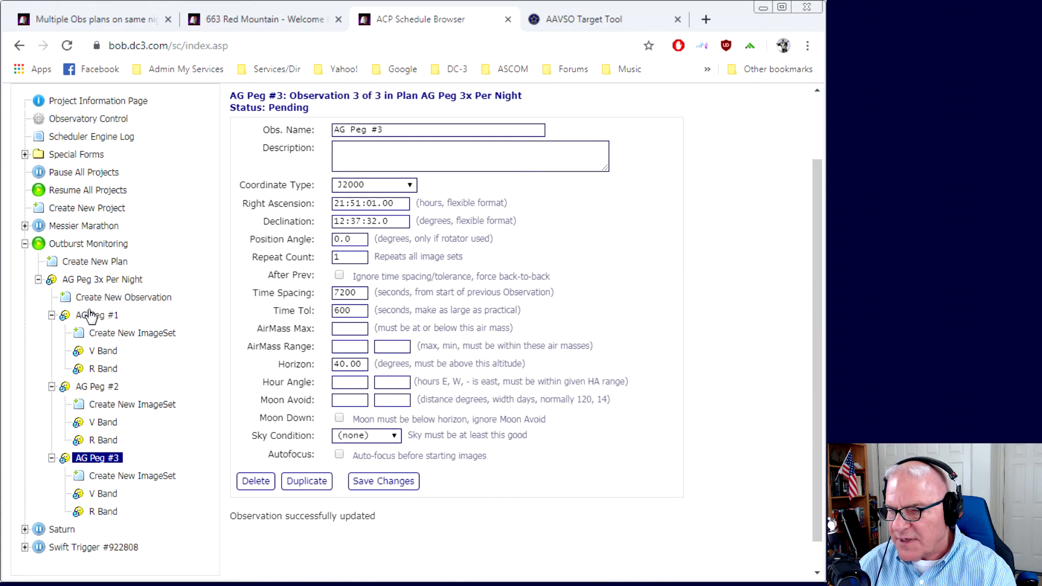